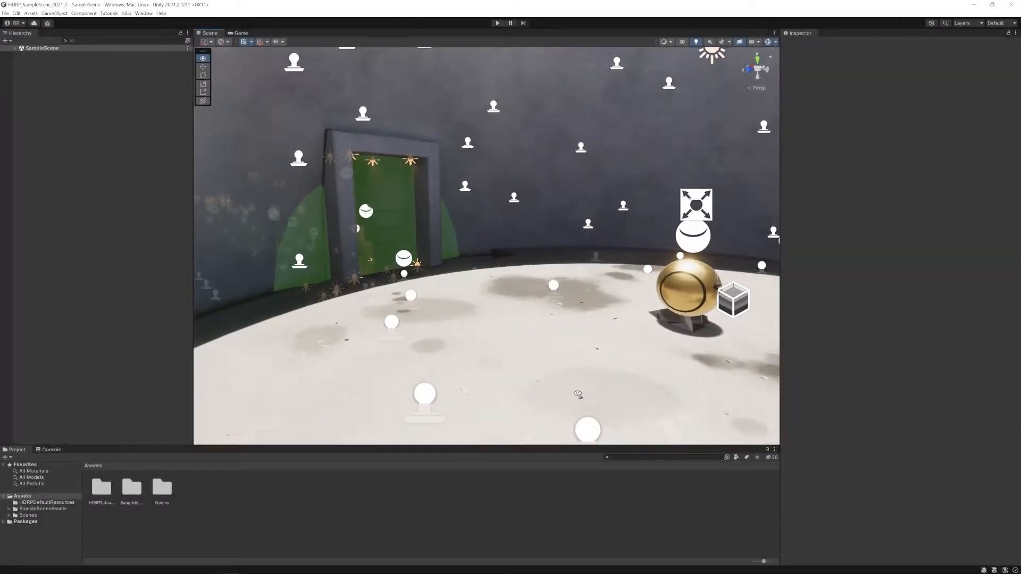
# Step: Fly through the sample scene to examine its rooms, stairway, planted area and golden sphere
pyautogui.moveTo(537, 367); pyautogui.dragTo(559, 358, button='right')
pyautogui.press('w')
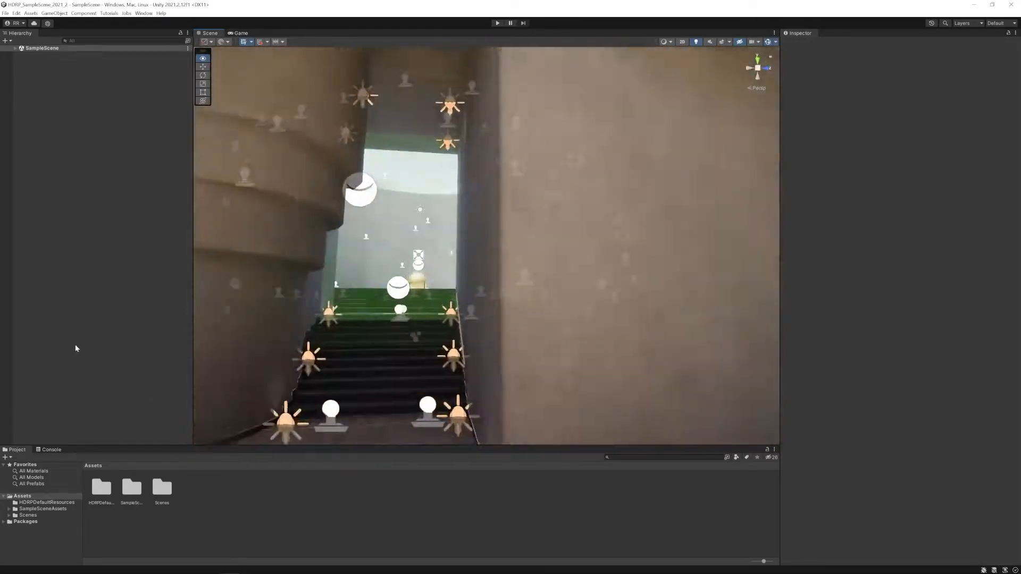
pyautogui.moveTo(76, 348); pyautogui.dragTo(14, 360, button='right')
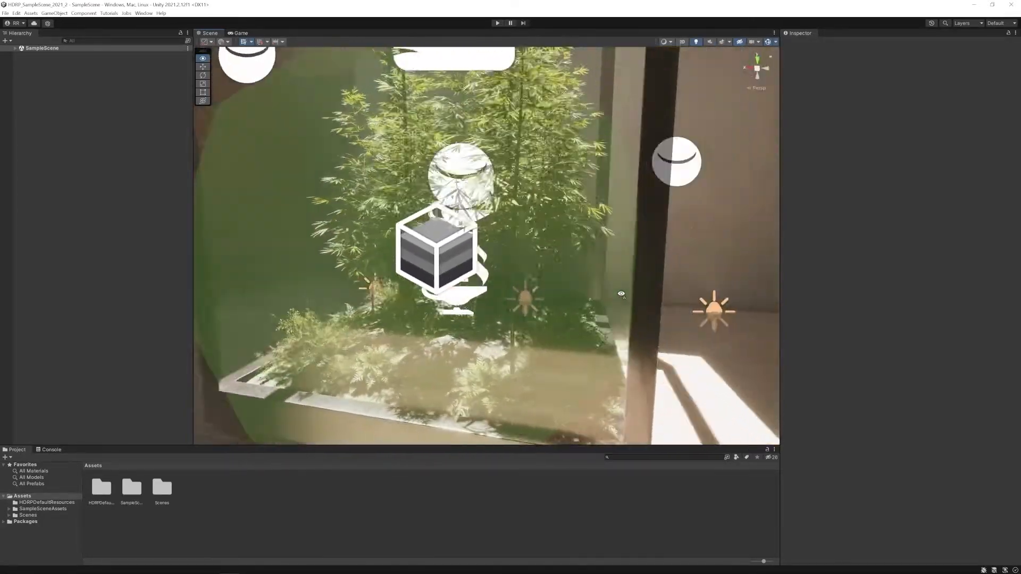
pyautogui.moveTo(621, 294); pyautogui.dragTo(595, 290, button='right')
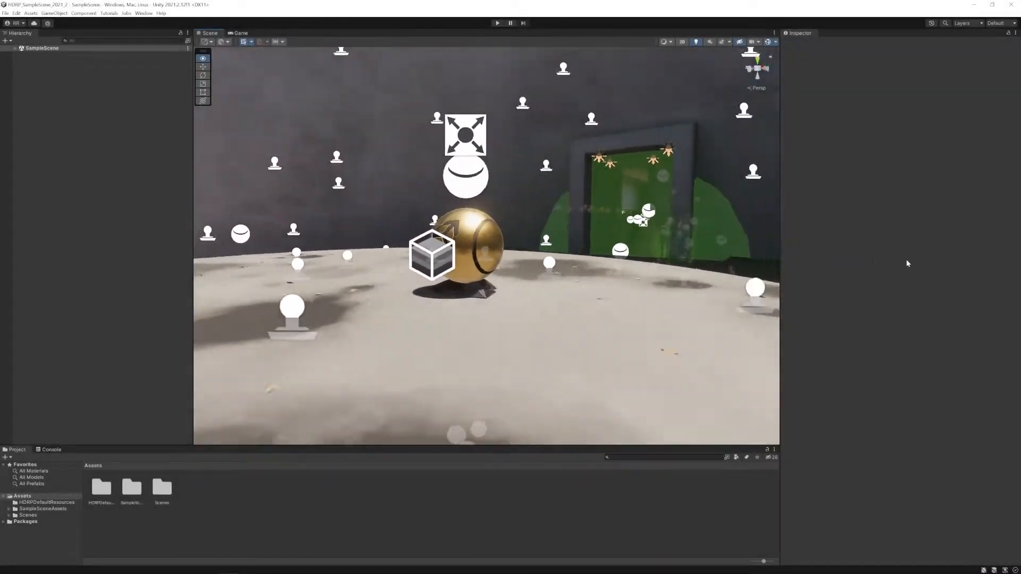
pyautogui.moveTo(908, 264); pyautogui.dragTo(965, 271, button='right')
# Step: Install the XR Plugin Management package from the Unity Registry
pyautogui.click(144, 12)
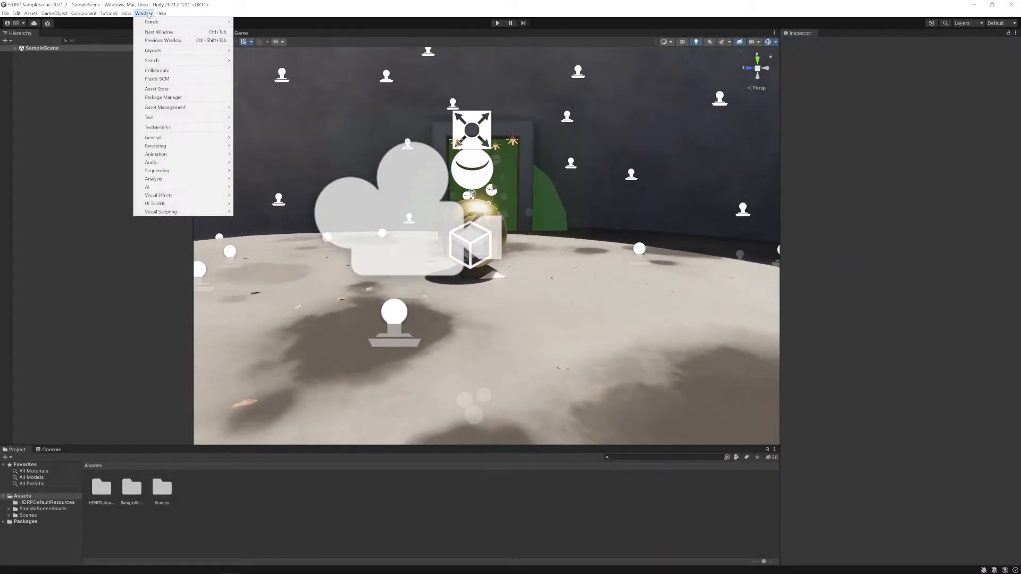
pyautogui.click(163, 100)
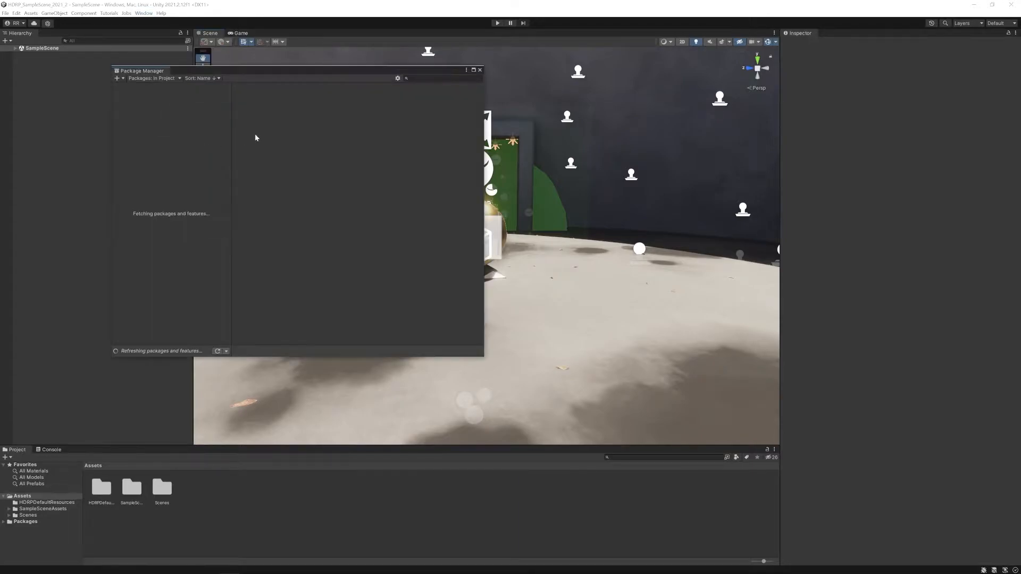
pyautogui.click(197, 94)
pyautogui.click(197, 102)
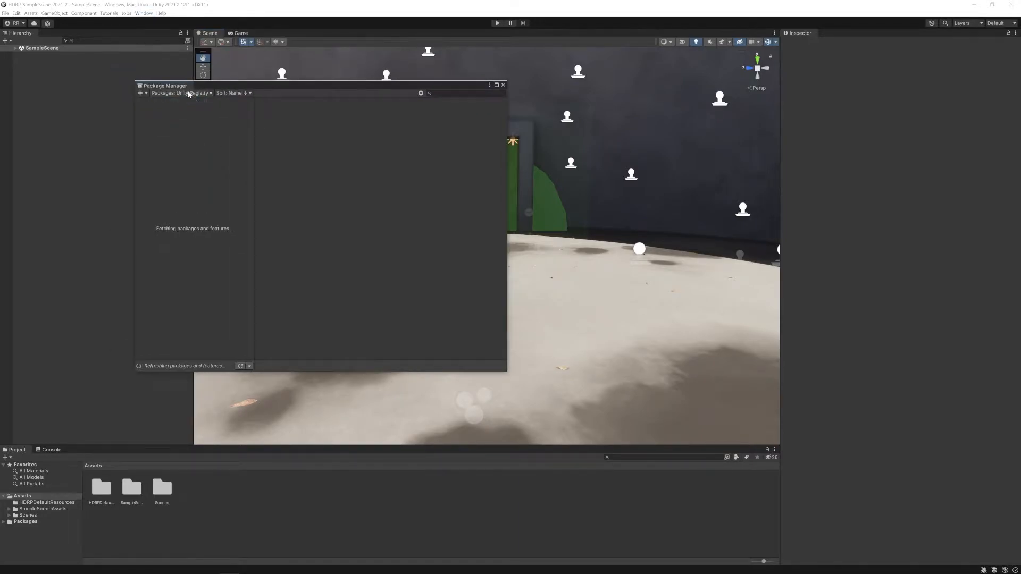
pyautogui.scroll(-15, 213, 131)
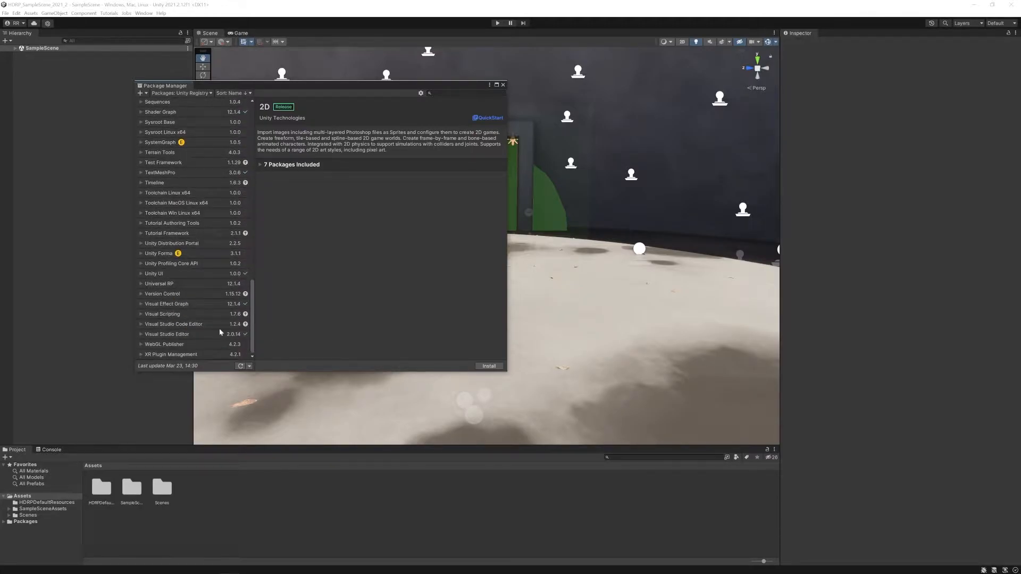
pyautogui.click(156, 355)
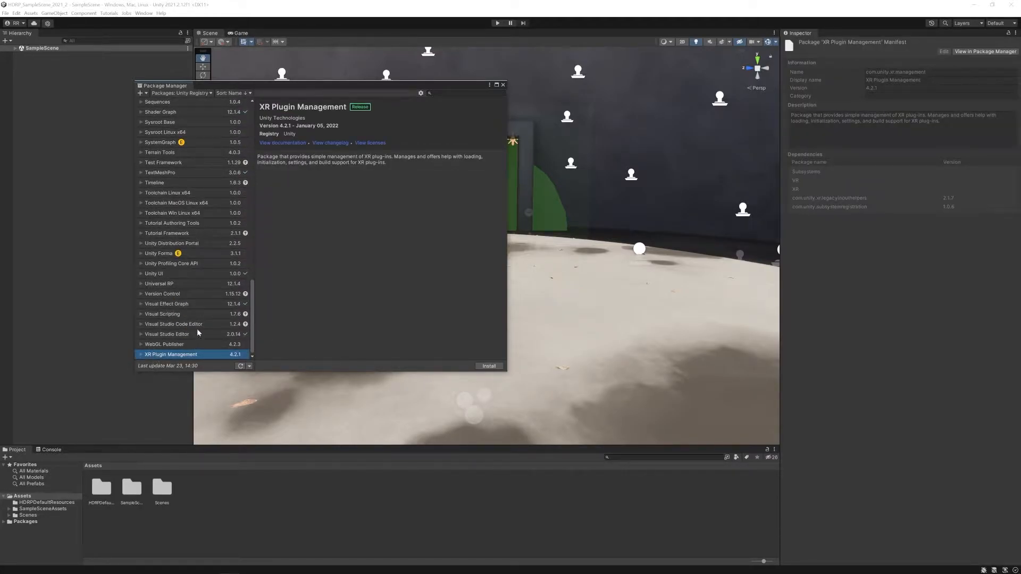
pyautogui.click(489, 366)
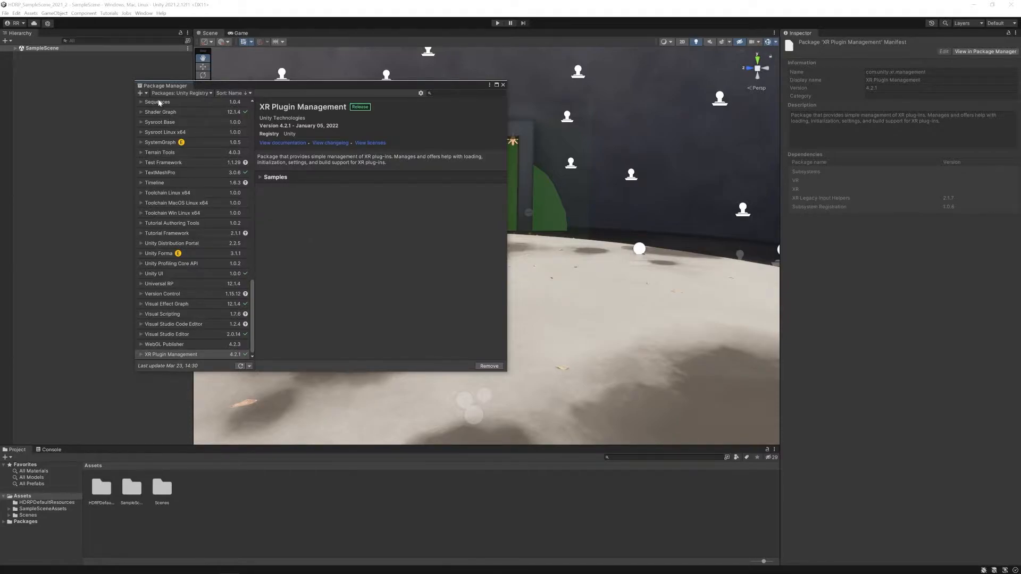
# Step: Add the package com.unity.xr.interaction.toolkit by name and decline the XR InteractionLayerMask update
pyautogui.click(141, 94)
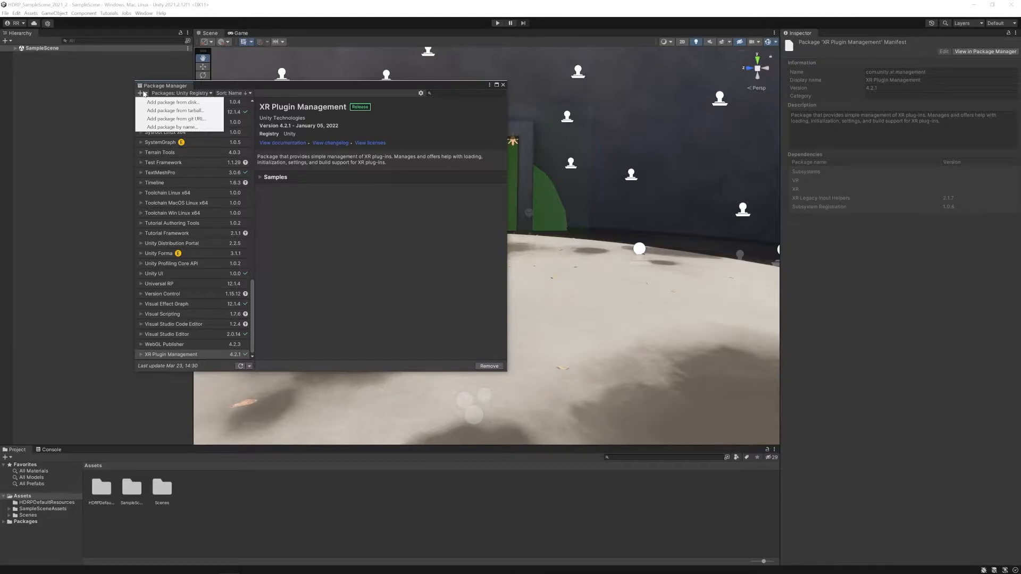
pyautogui.click(141, 93)
pyautogui.click(141, 93)
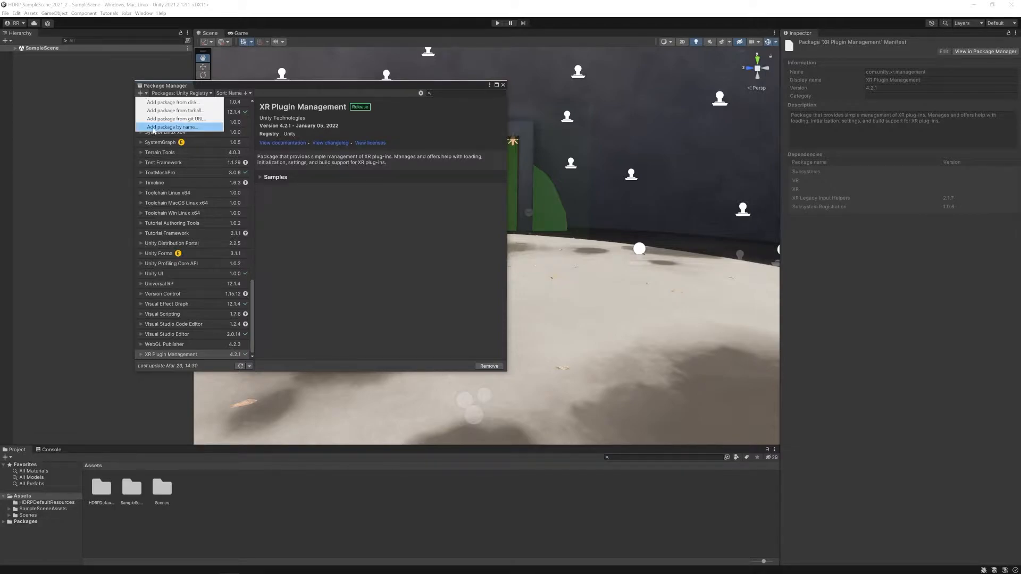
pyautogui.click(154, 128)
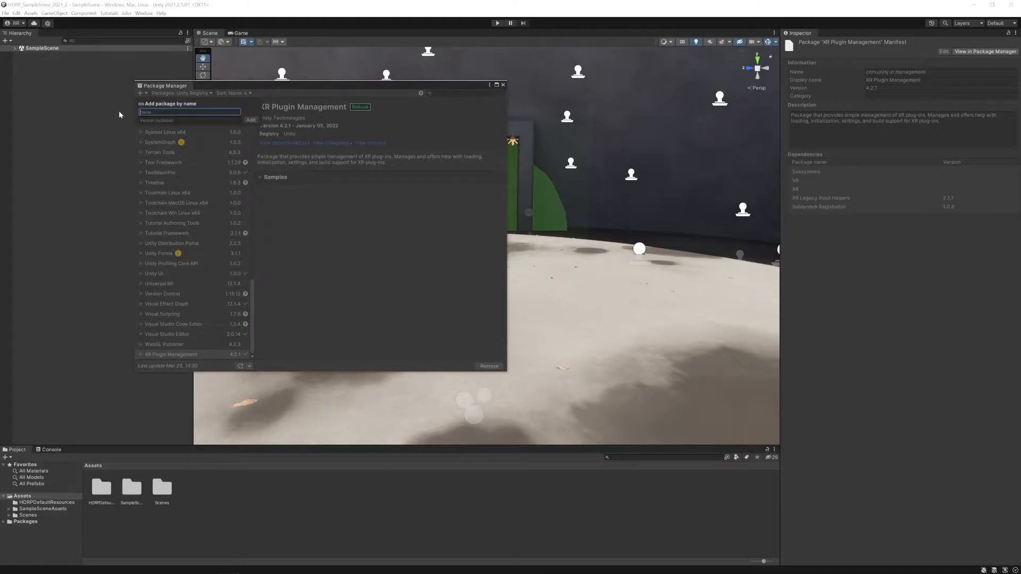
pyautogui.write('com.unity.xr.interaction.toolkit')
pyautogui.press('Return')
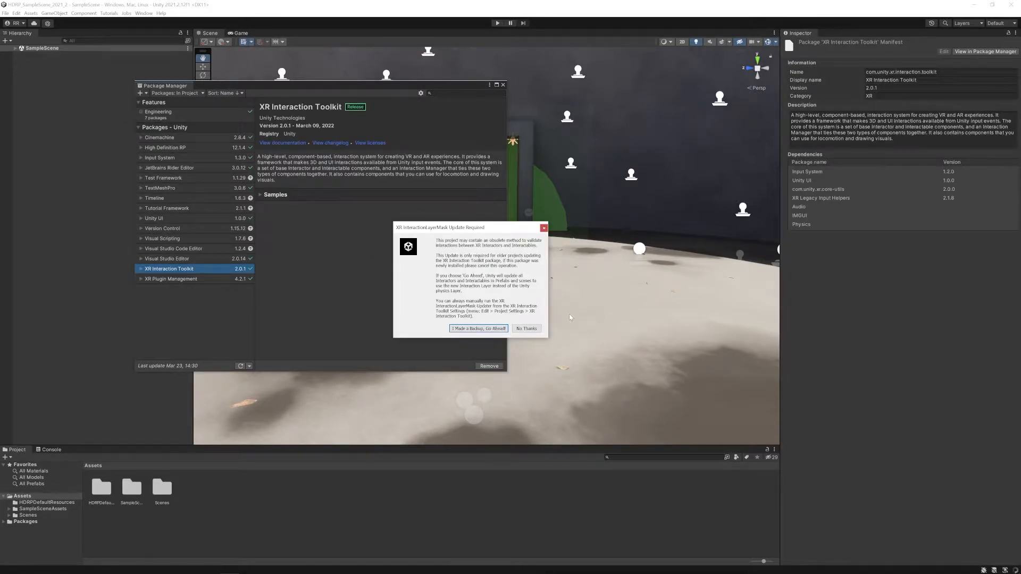
pyautogui.moveTo(458, 229); pyautogui.dragTo(355, 181)
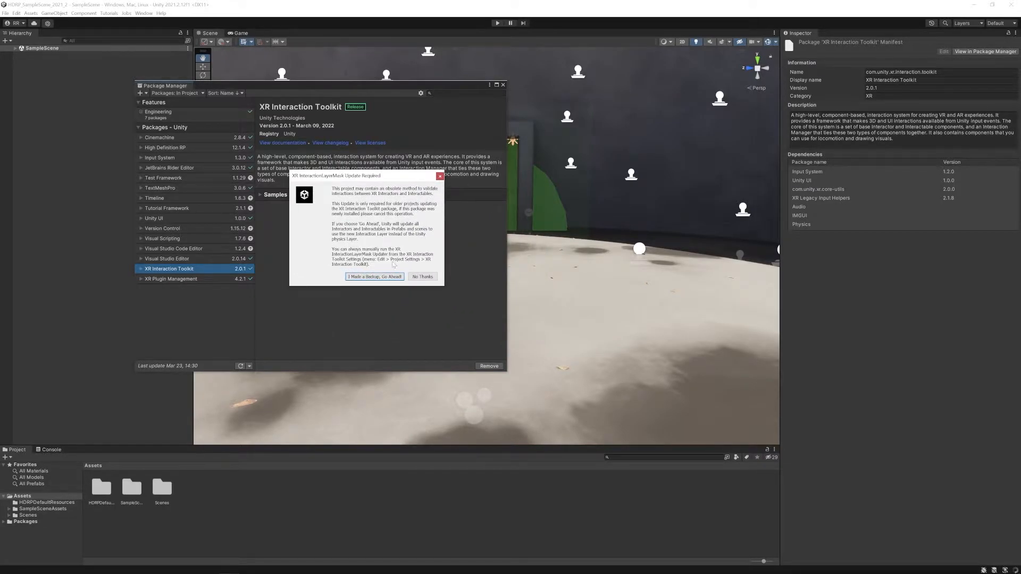
pyautogui.click(423, 277)
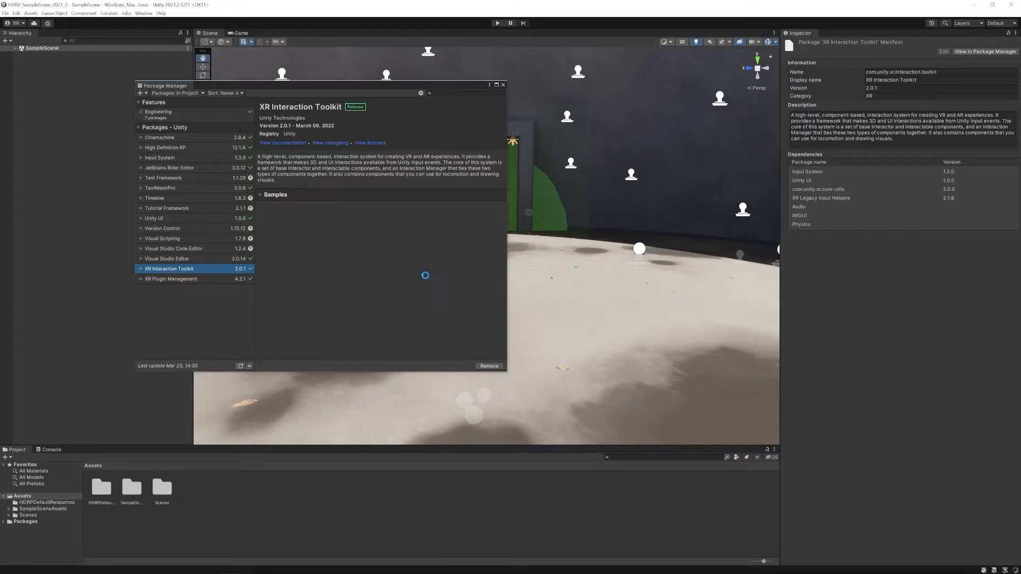
# Step: Import the Starter Assets sample of the XR Interaction Toolkit and close the Package Manager
pyautogui.click(263, 196)
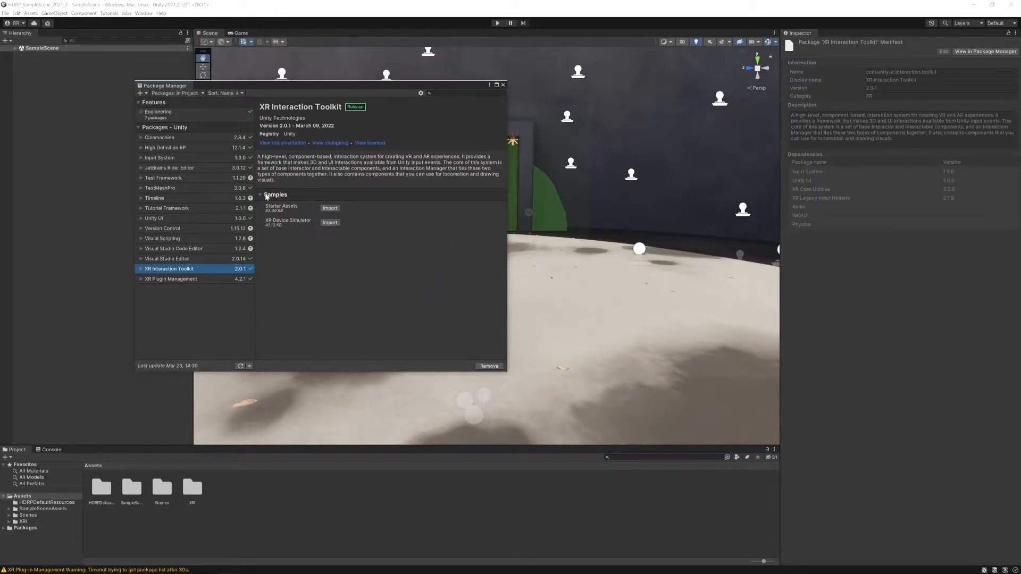
pyautogui.click(329, 208)
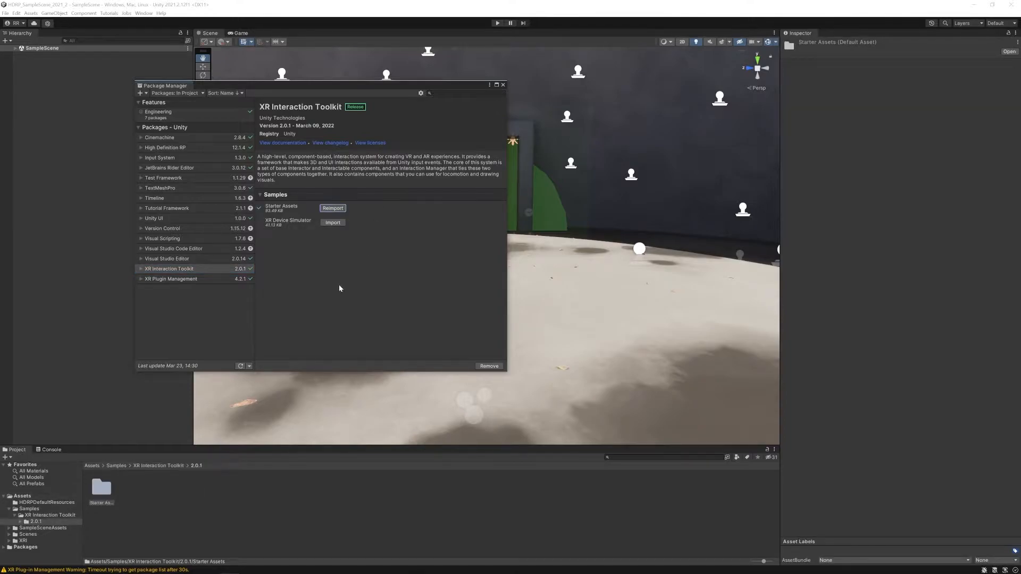
pyautogui.click(504, 86)
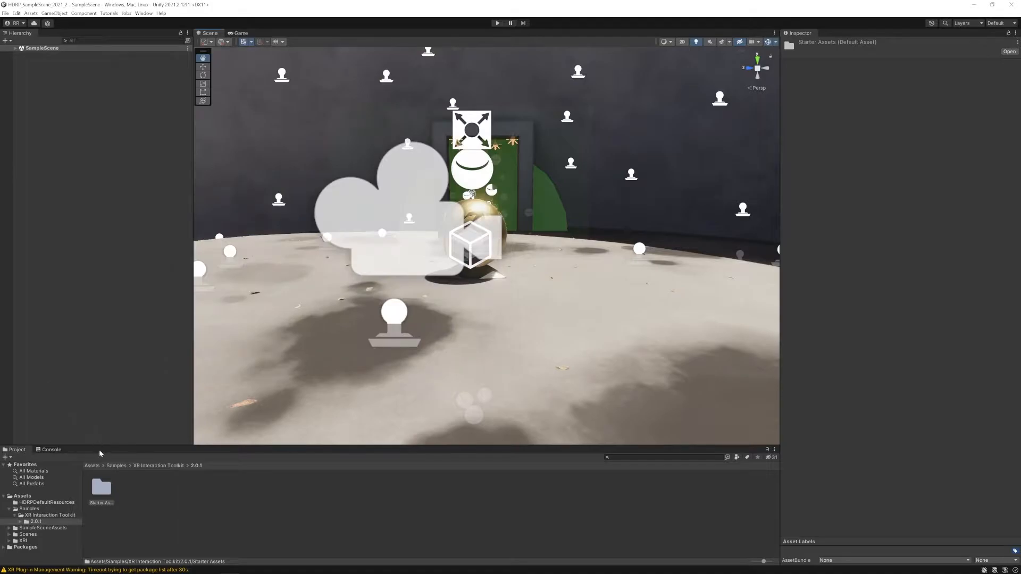
# Step: Make the XRI Default Continuous Move and Continuous Turn presets from the Starter Assets folder the defaults for their providers
pyautogui.moveTo(101, 446); pyautogui.dragTo(131, 374)
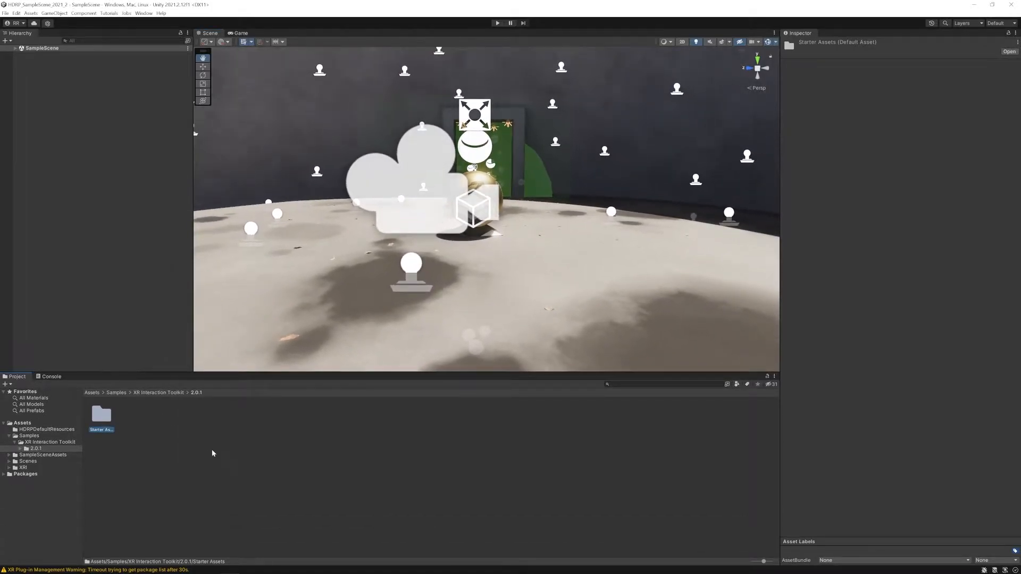
pyautogui.doubleClick(101, 417)
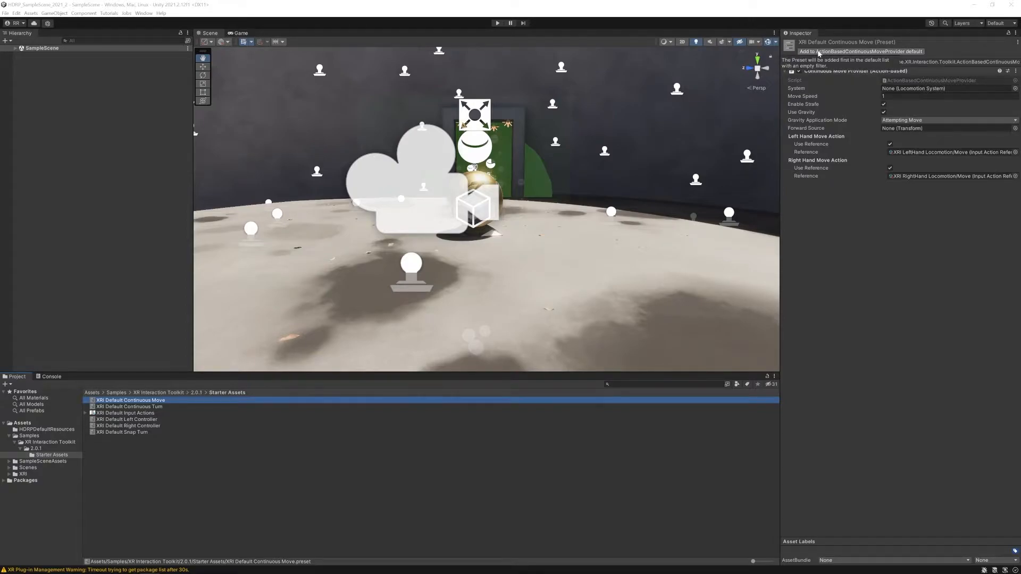
pyautogui.click(819, 52)
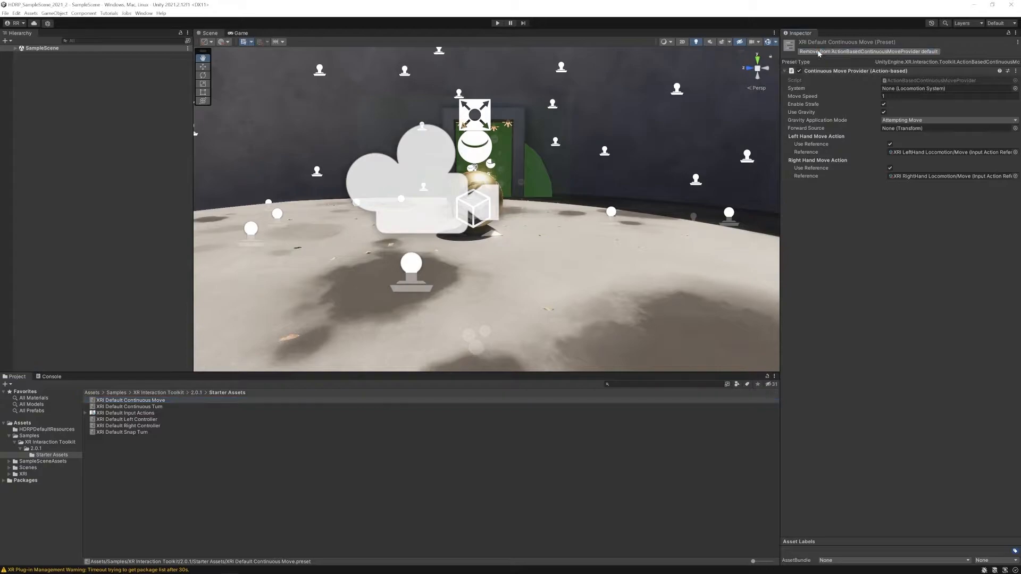
pyautogui.click(165, 407)
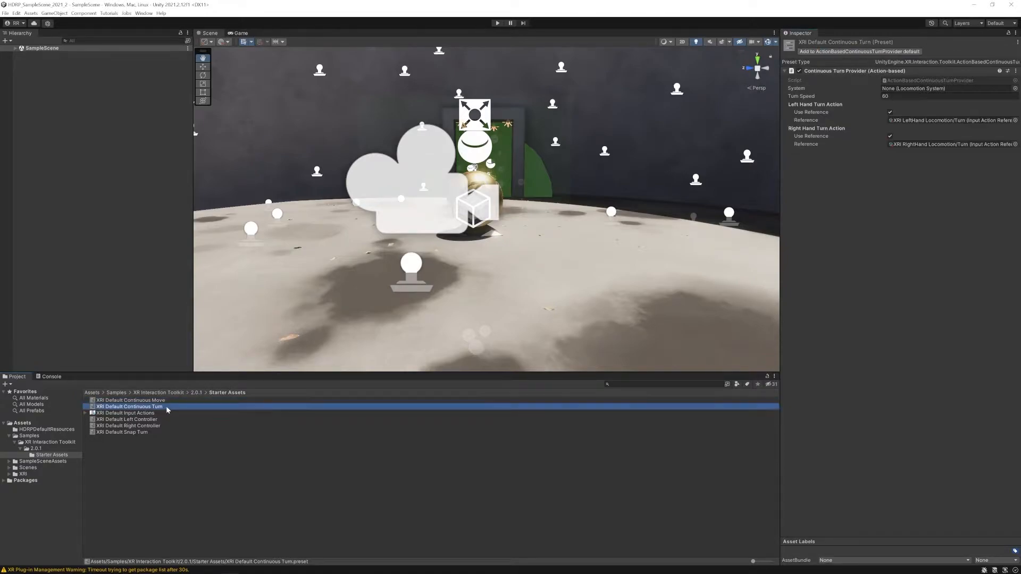
pyautogui.click(859, 52)
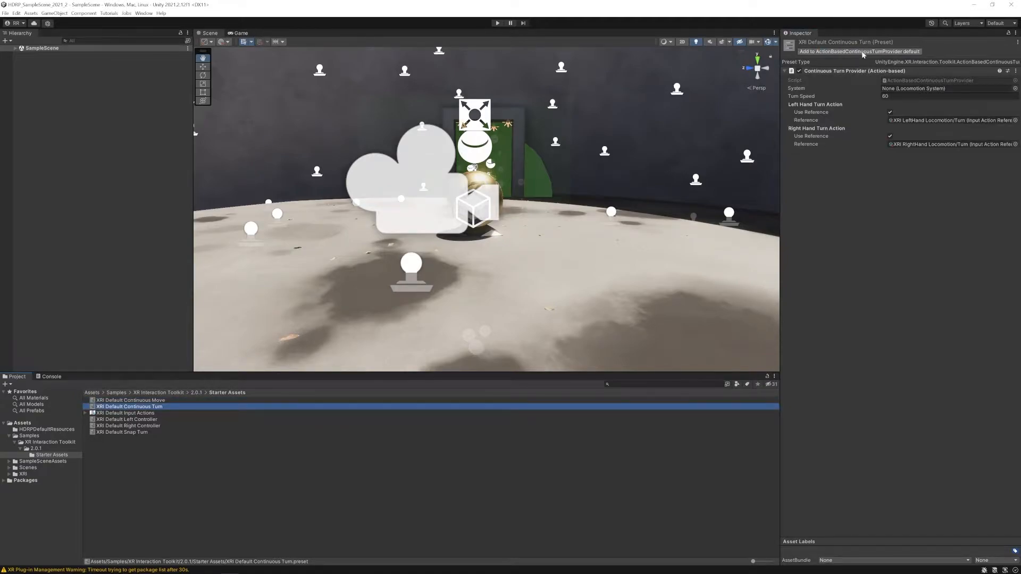
# Step: Add the XRI Default Left Controller, Right Controller and Snap Turn presets as defaults for their component types
pyautogui.click(151, 420)
pyautogui.click(809, 52)
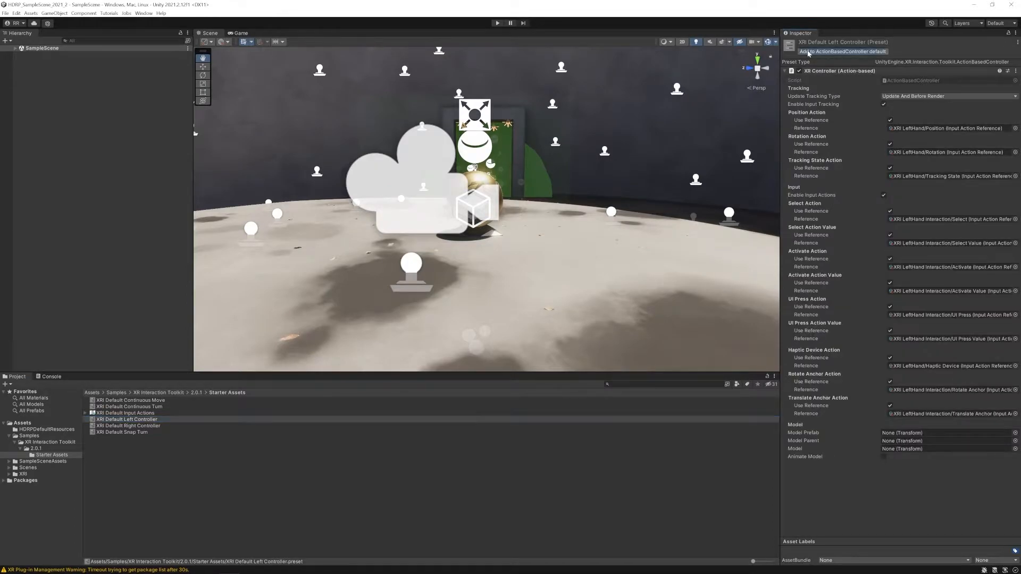
pyautogui.click(126, 419)
pyautogui.click(137, 426)
pyautogui.click(809, 52)
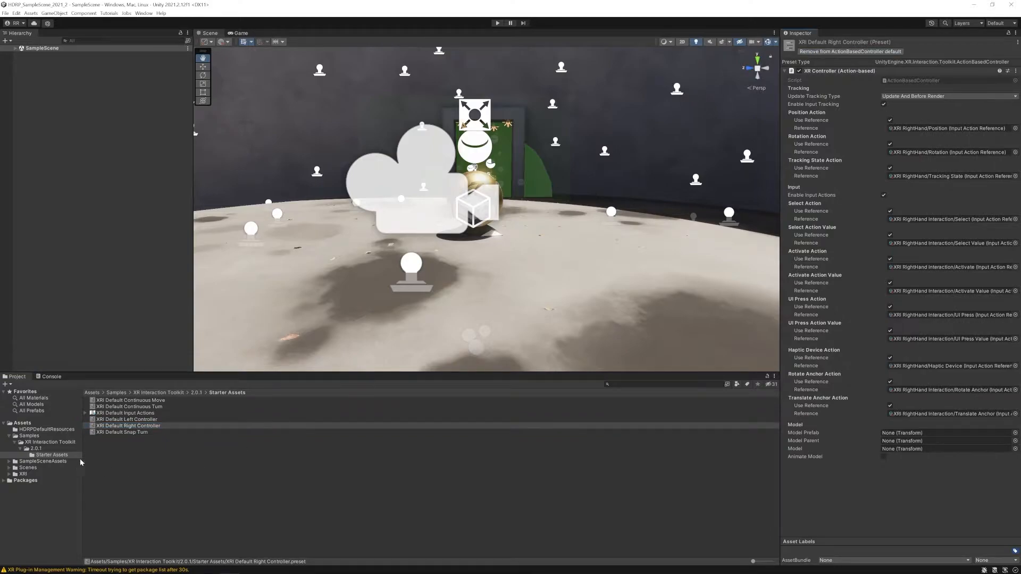
pyautogui.click(106, 433)
pyautogui.click(824, 51)
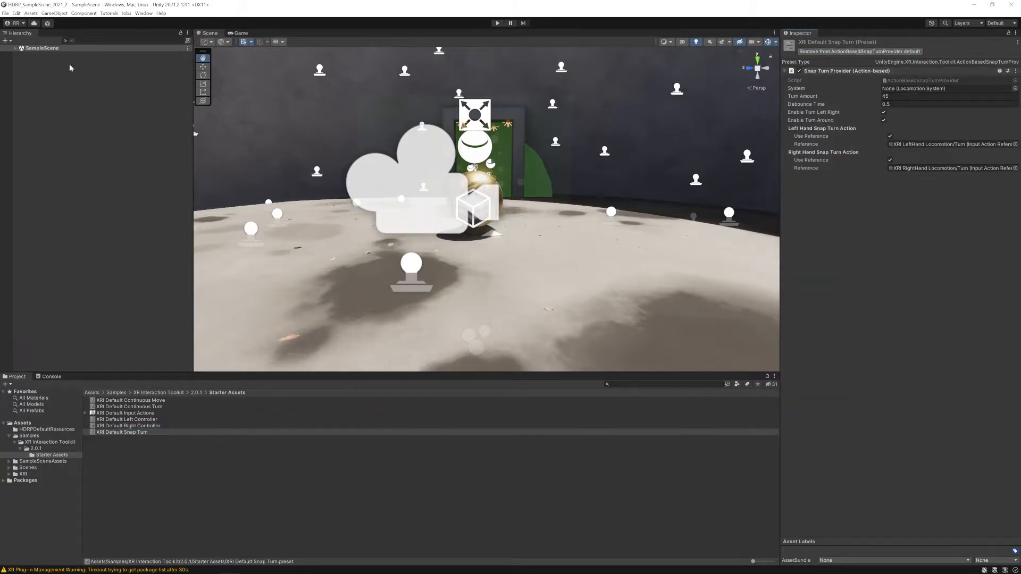
# Step: In the project's Preset Manager, set the ActionBasedController filters to Right for the right controller preset and Left for the left one
pyautogui.click(16, 13)
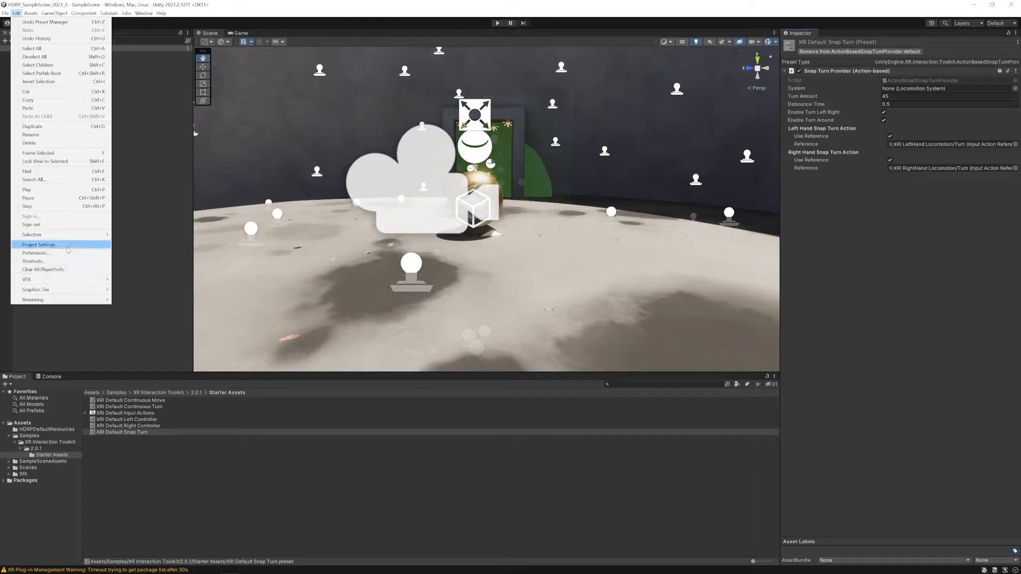
pyautogui.click(43, 245)
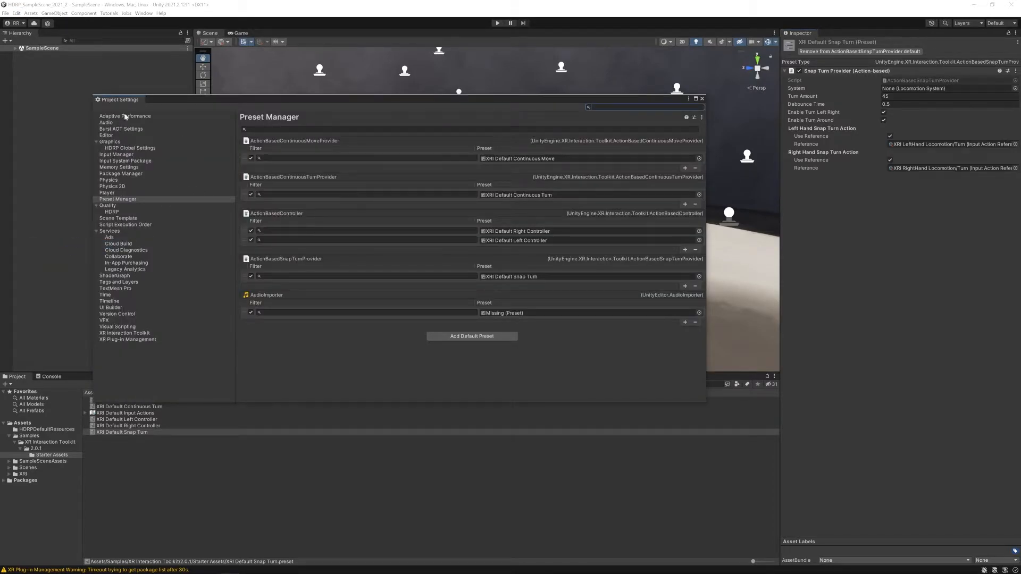
pyautogui.click(124, 200)
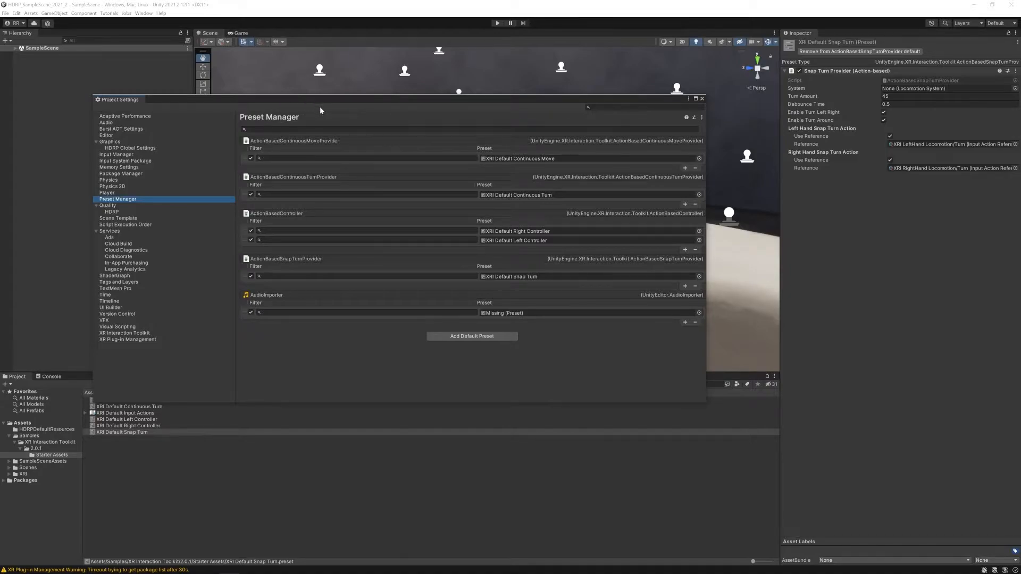
pyautogui.moveTo(320, 100); pyautogui.dragTo(335, 129)
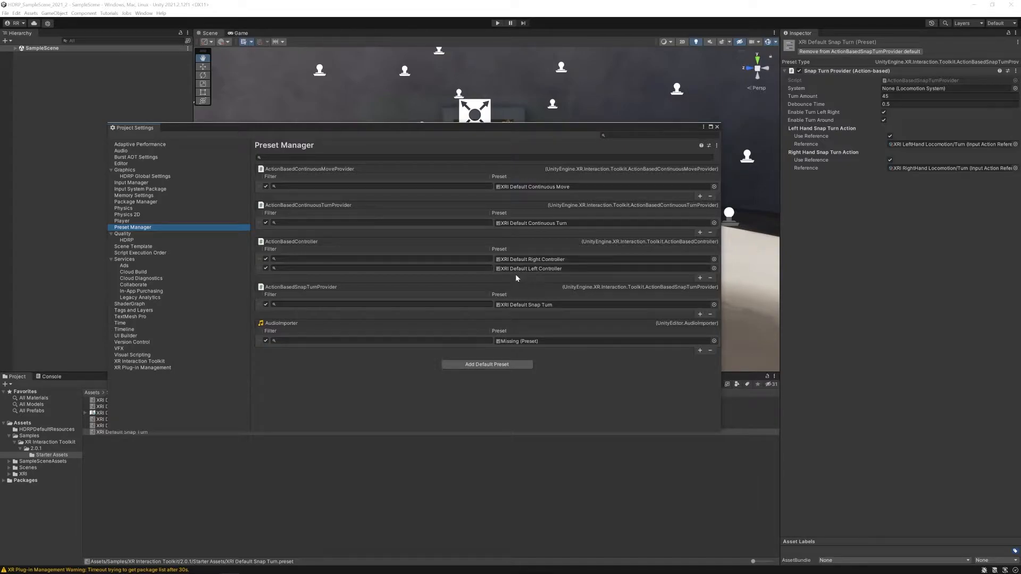
pyautogui.click(312, 259)
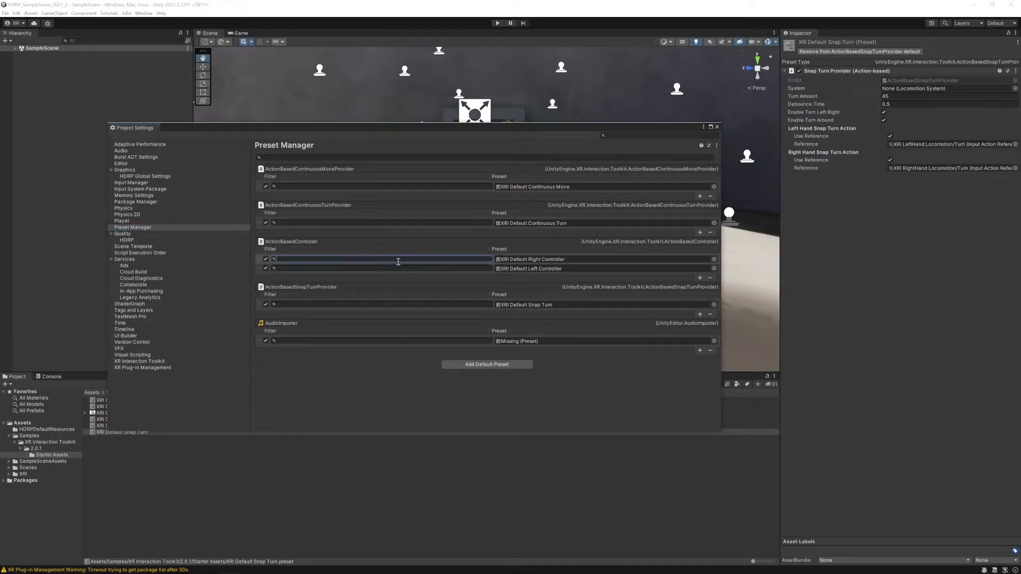
pyautogui.write('Right')
pyautogui.click(376, 268)
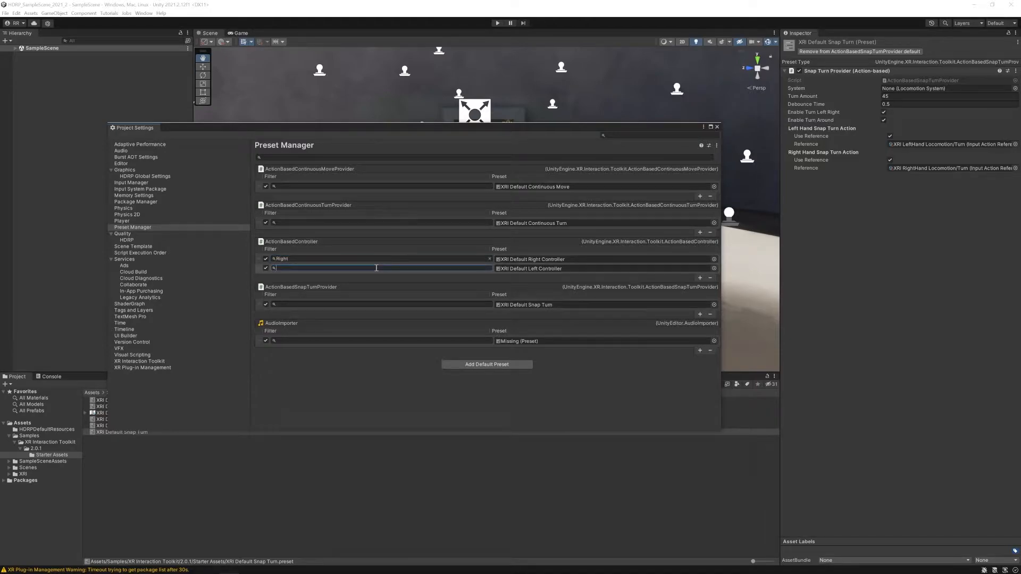
pyautogui.write('Left')
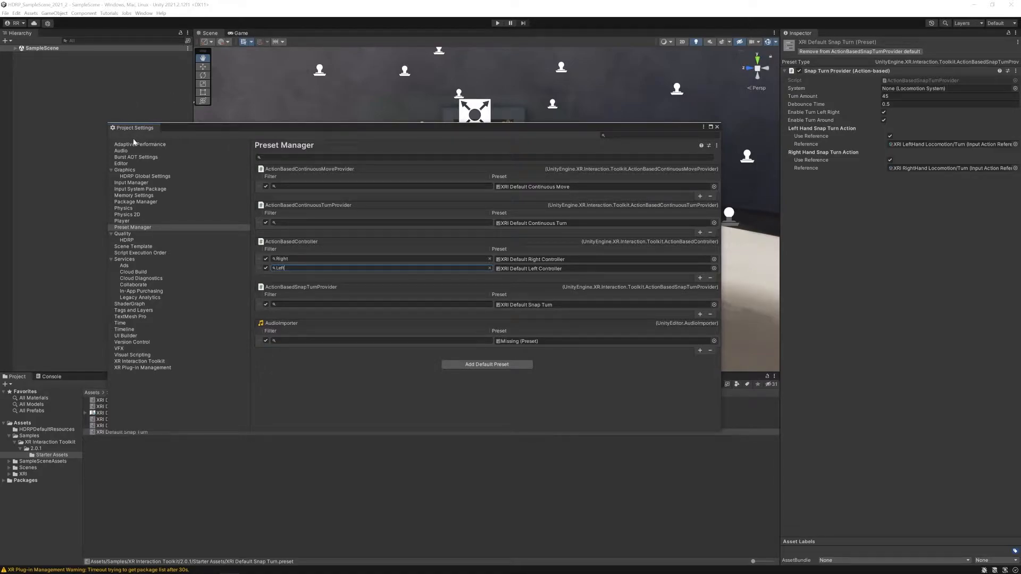
# Step: Enable Oculus as the desktop plug-in provider in the project's XR Plug-in Management settings
pyautogui.click(142, 371)
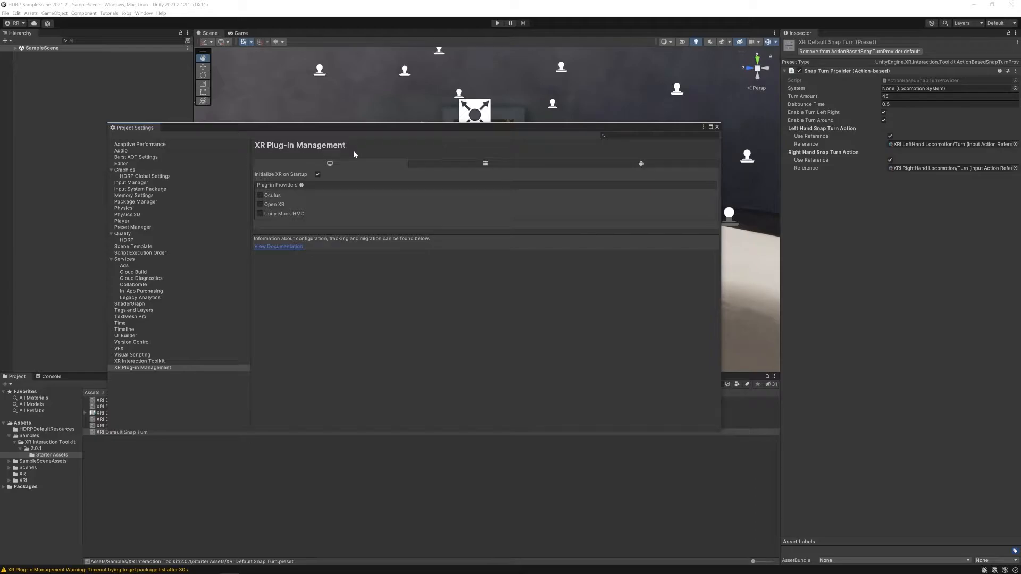
pyautogui.click(272, 198)
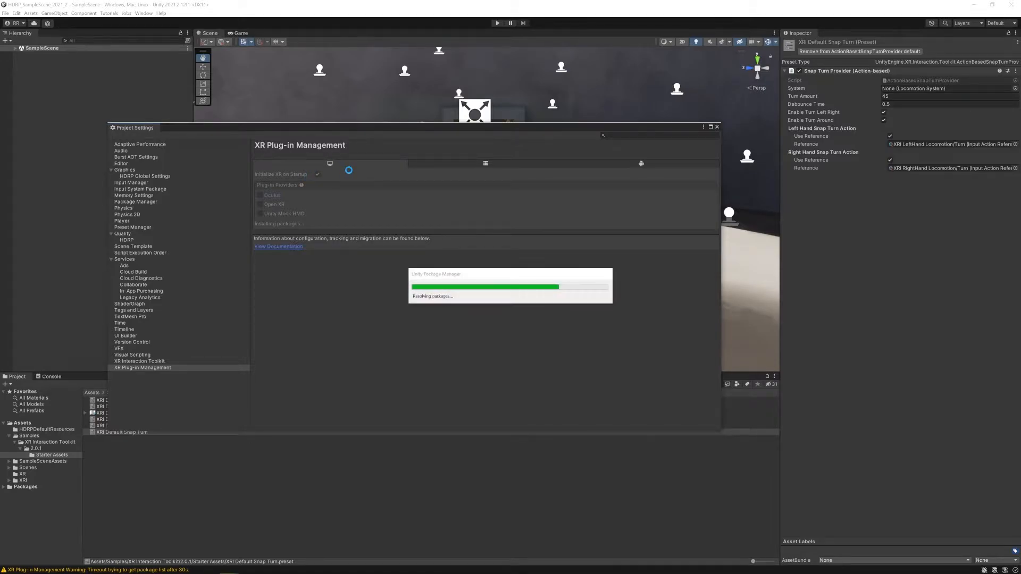
# Step: In the Oculus settings under XR Plug-in Management, set the desktop Stereo Rendering Mode to Single Pass Instanced
pyautogui.click(142, 375)
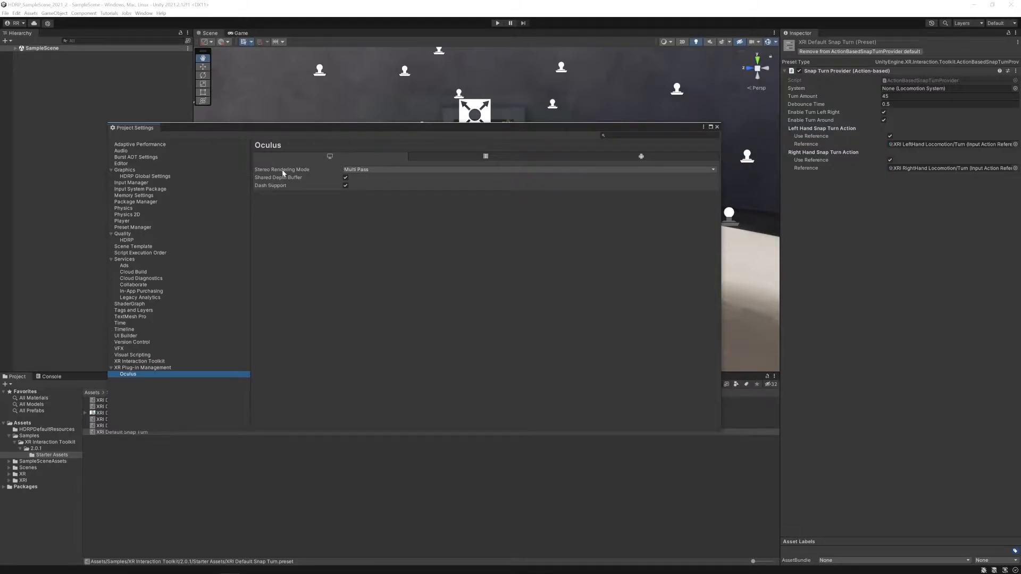
pyautogui.click(367, 171)
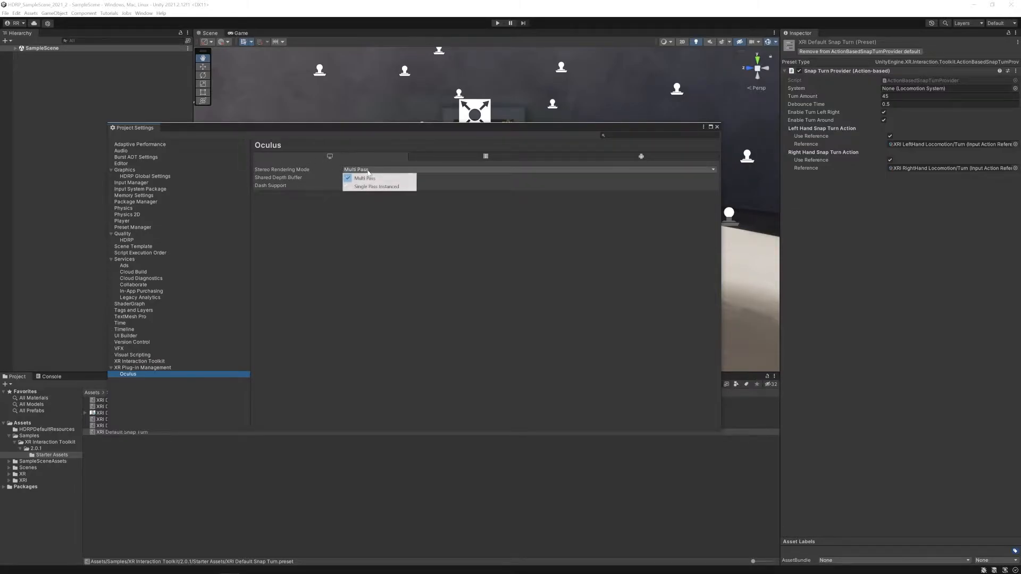
pyautogui.click(366, 187)
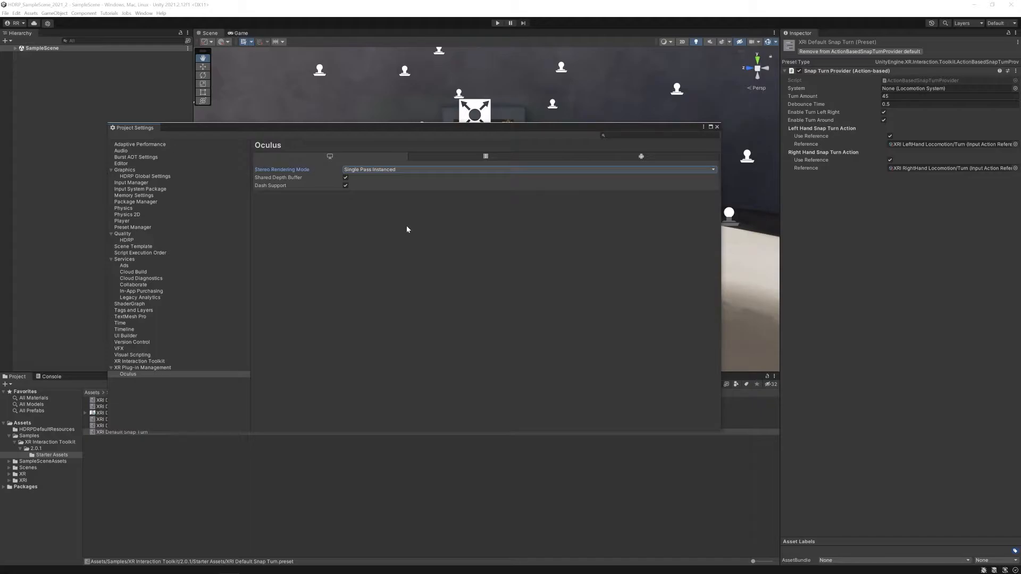
# Step: Examine the settings of the HDRP medium, low and high quality assets in the SampleSceneAssets/Settings folder
pyautogui.moveTo(324, 129); pyautogui.dragTo(306, 46)
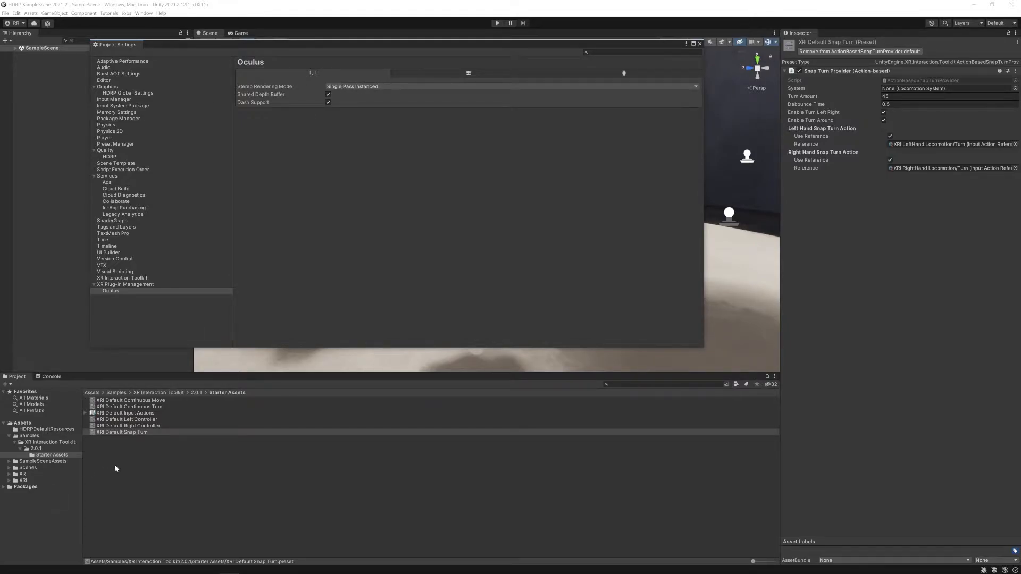
pyautogui.click(42, 461)
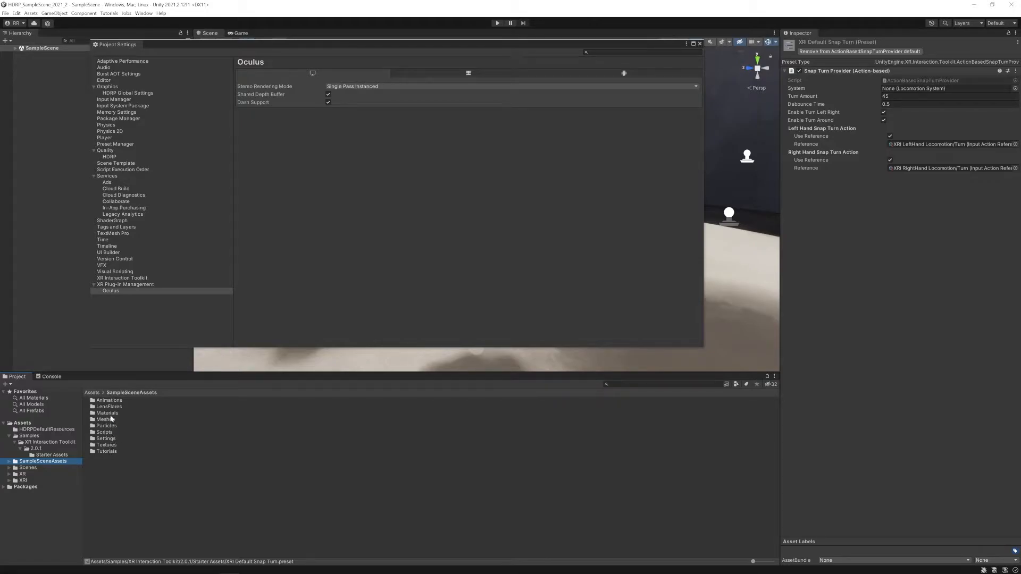
pyautogui.click(109, 440)
pyautogui.doubleClick(109, 439)
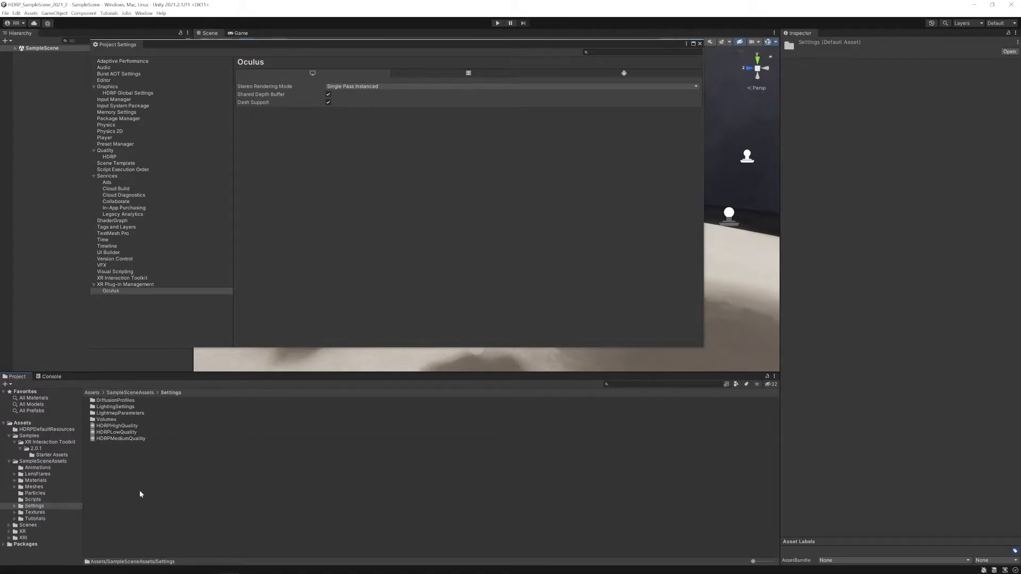
pyautogui.click(124, 439)
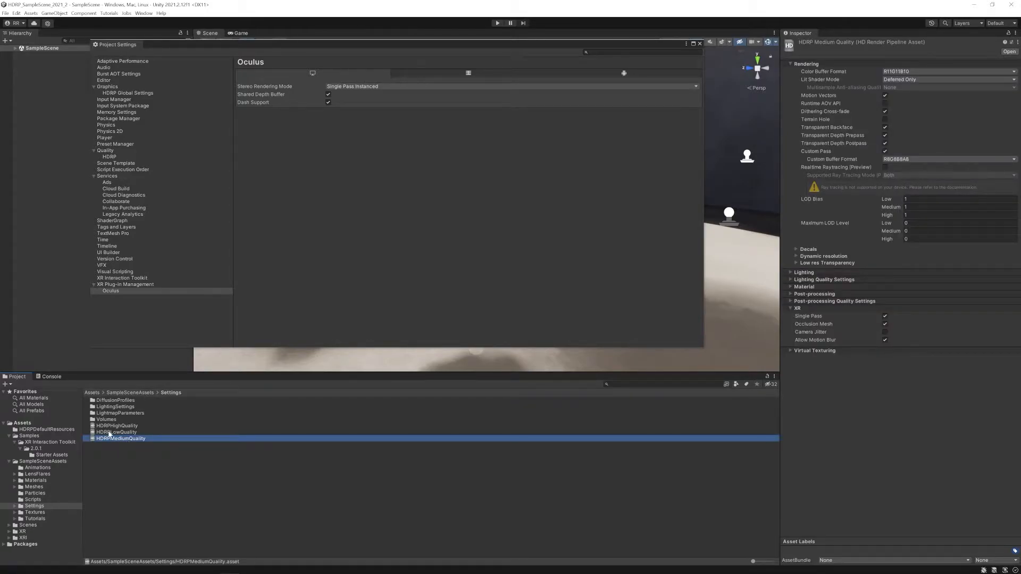
pyautogui.click(113, 434)
pyautogui.click(115, 427)
pyautogui.click(114, 439)
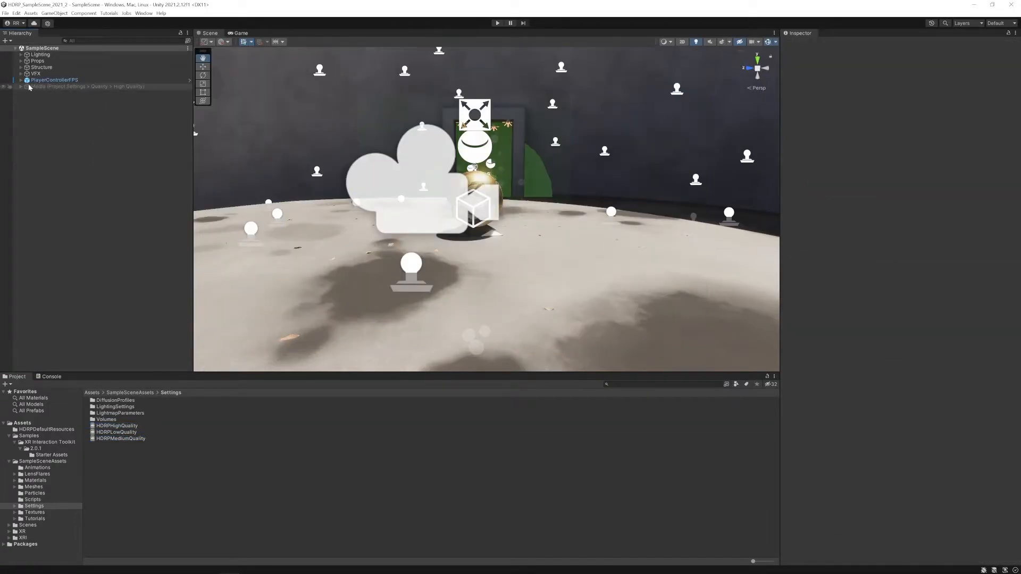
# Step: Set the tag of the Main Camera under PlayerControllerFPS to Untagged
pyautogui.click(20, 80)
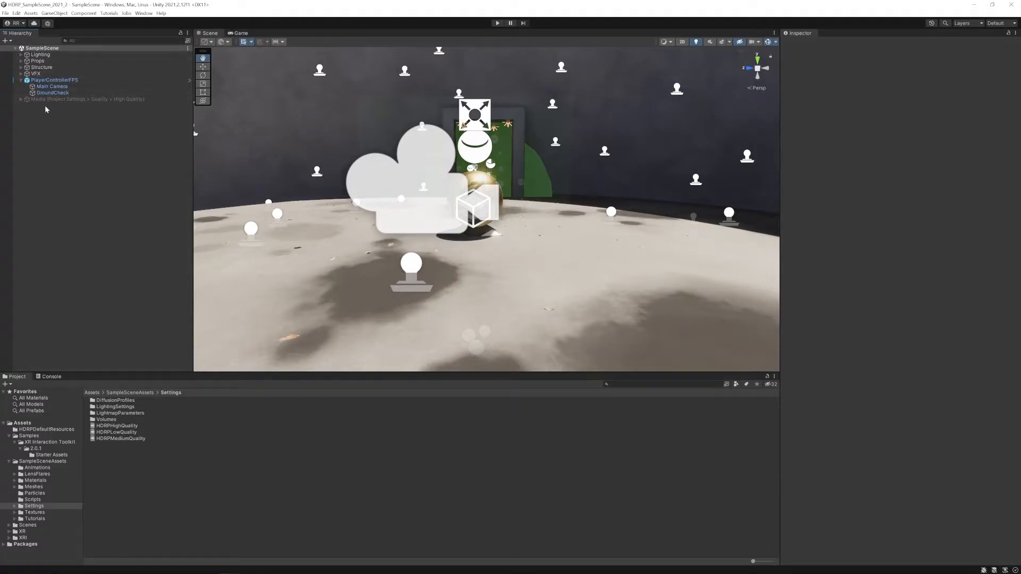
pyautogui.click(57, 86)
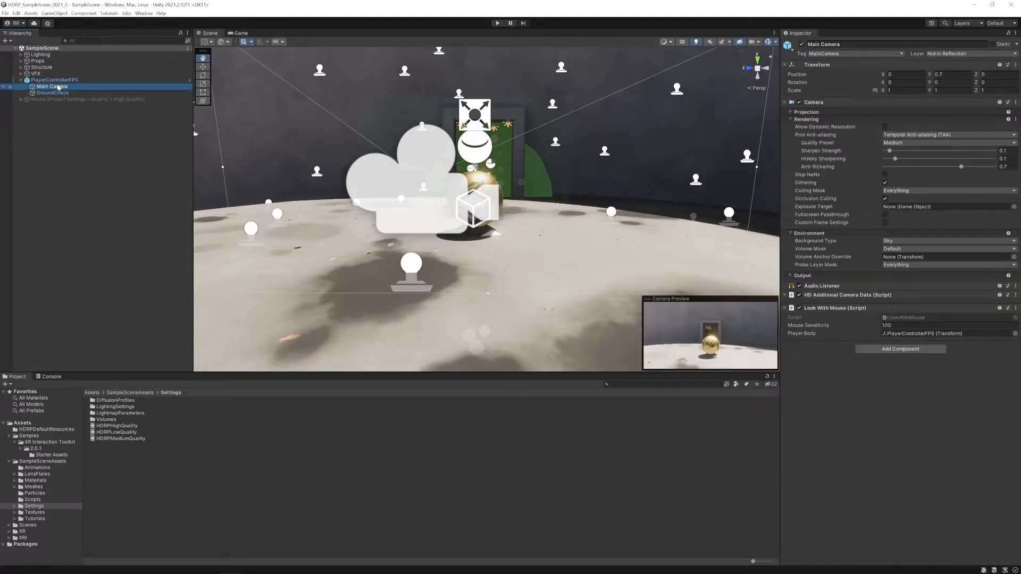
pyautogui.click(872, 55)
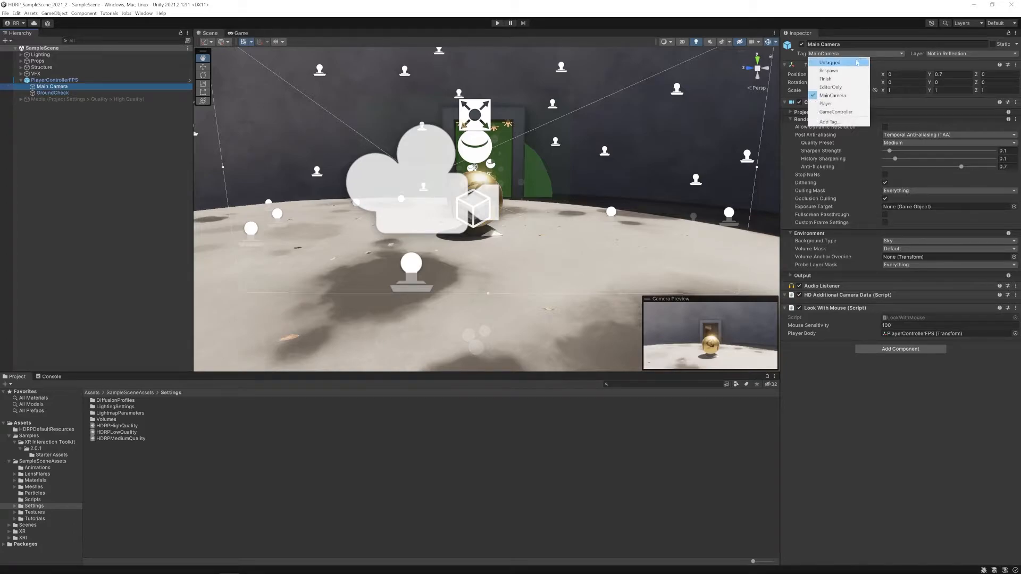
pyautogui.click(857, 63)
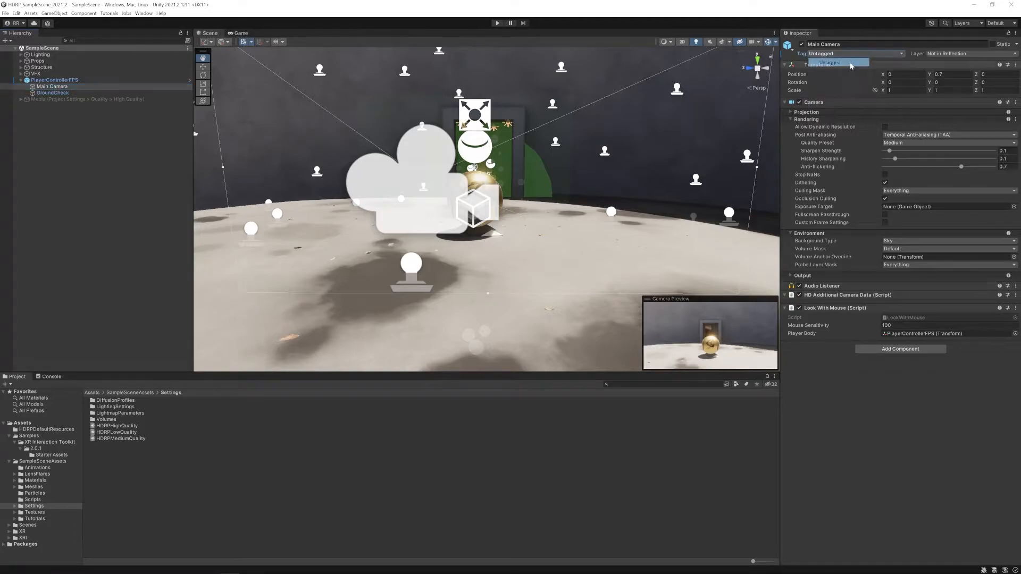
# Step: Deactivate the PlayerControllerFPS object and collapse it in the scene hierarchy
pyautogui.click(45, 81)
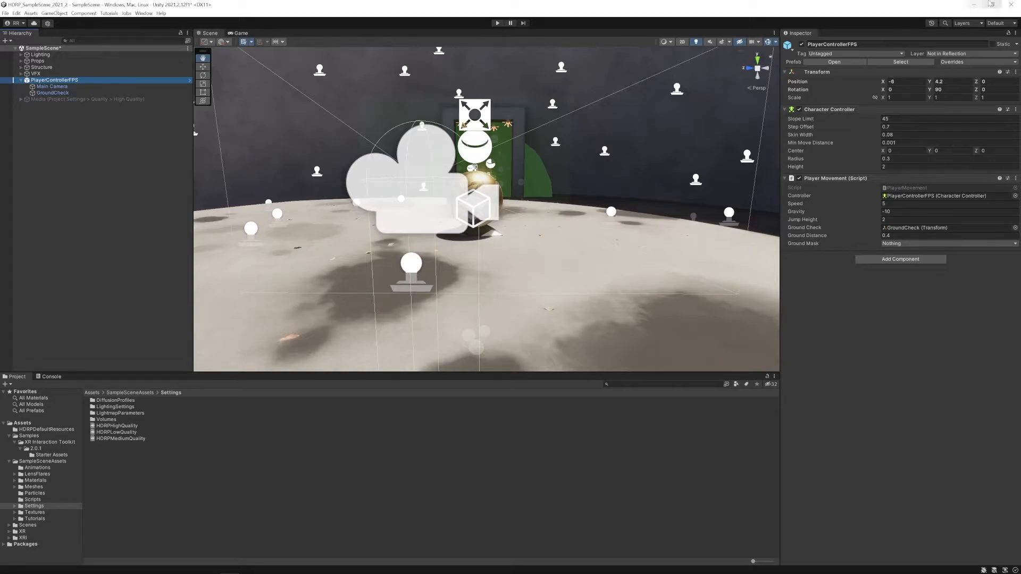
pyautogui.click(801, 44)
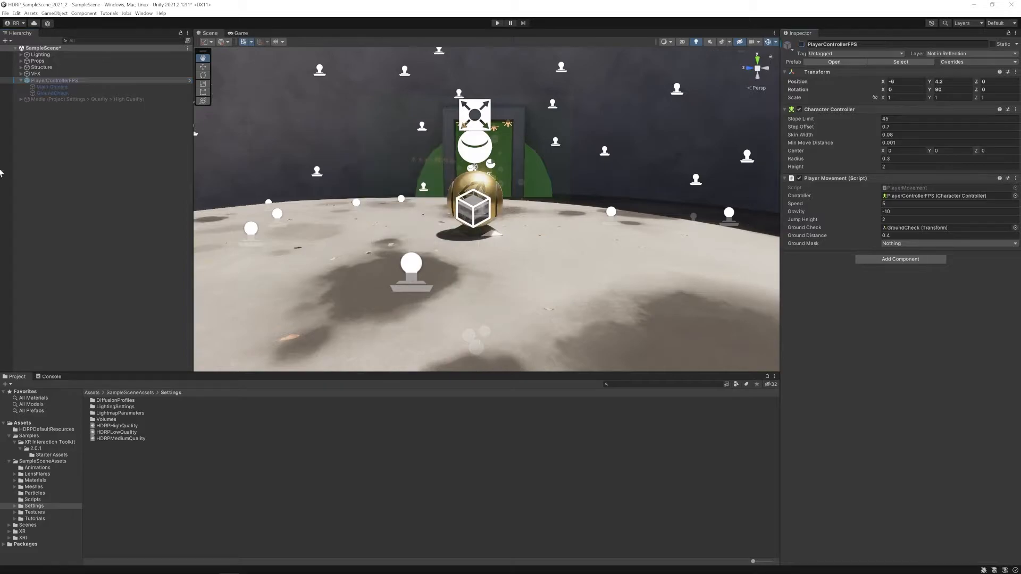
pyautogui.click(22, 81)
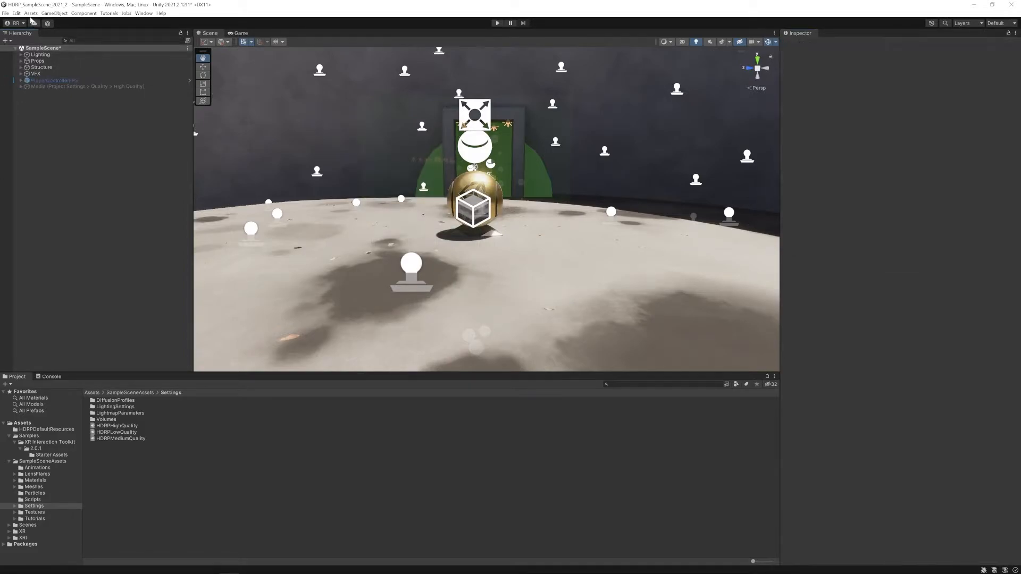
# Step: Add an action-based XR Origin to the scene and select the accompanying XR Interaction Manager
pyautogui.click(55, 14)
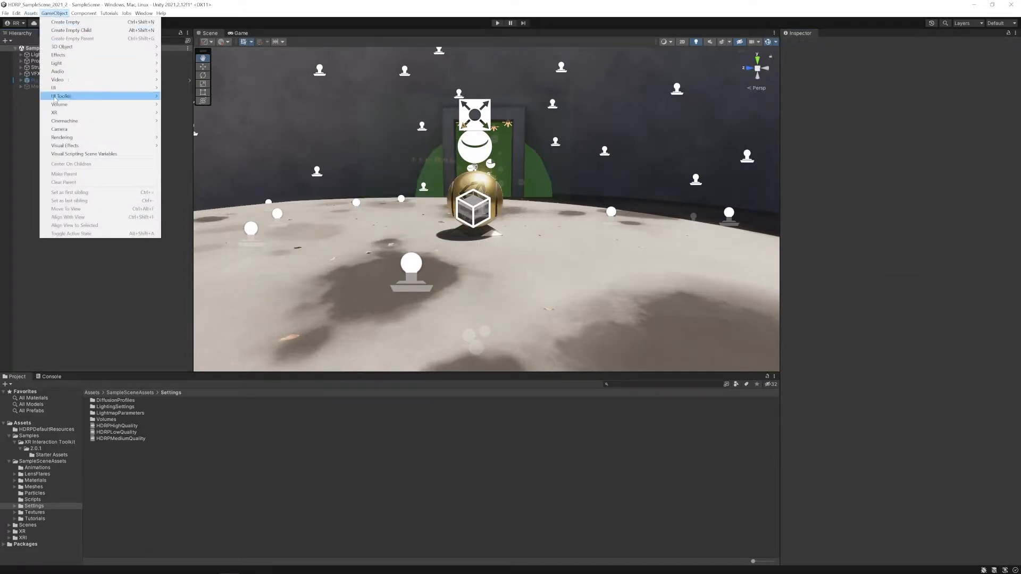
pyautogui.moveTo(63, 113)
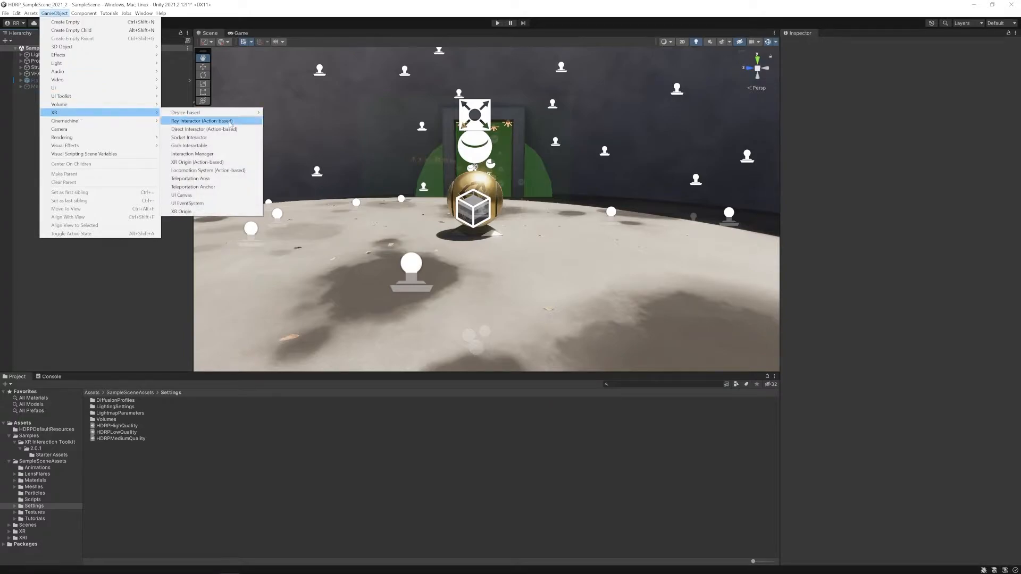
pyautogui.click(216, 166)
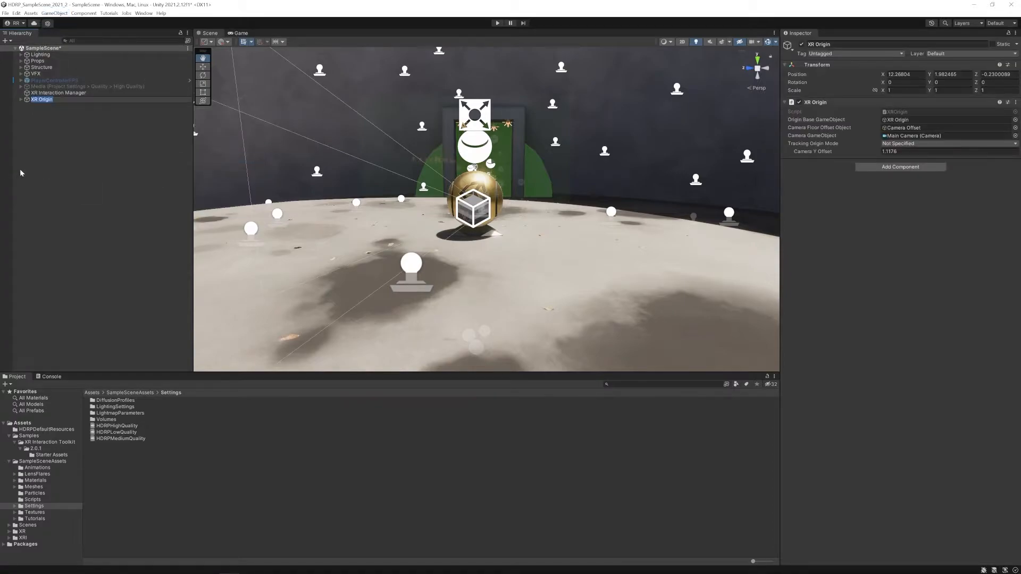
pyautogui.click(45, 94)
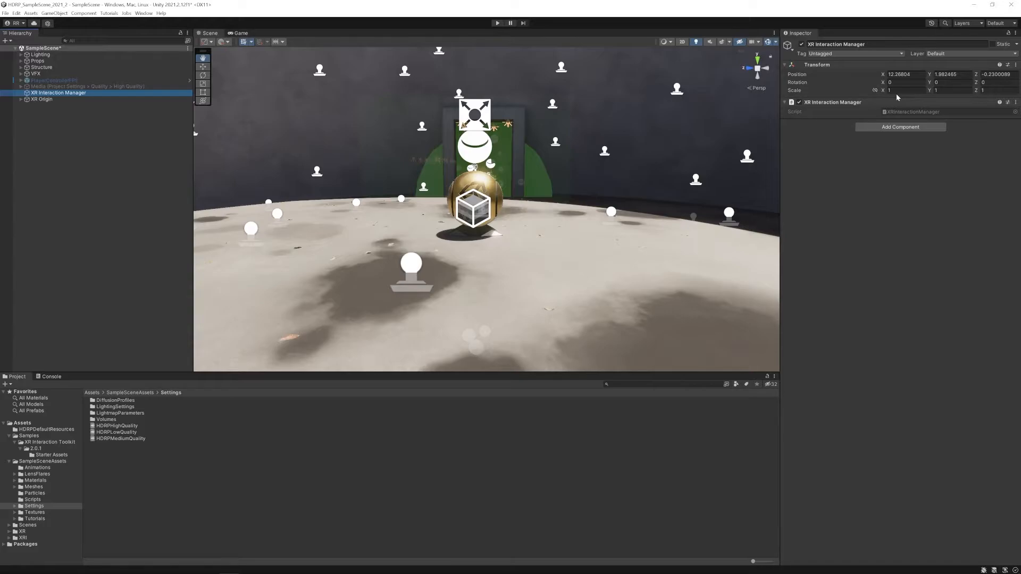
# Step: Set Post Anti-aliasing to Fast Approximate Anti-aliasing (FXAA) on the Main Camera under the XR Origin's Camera Offset
pyautogui.click(21, 100)
pyautogui.click(21, 100)
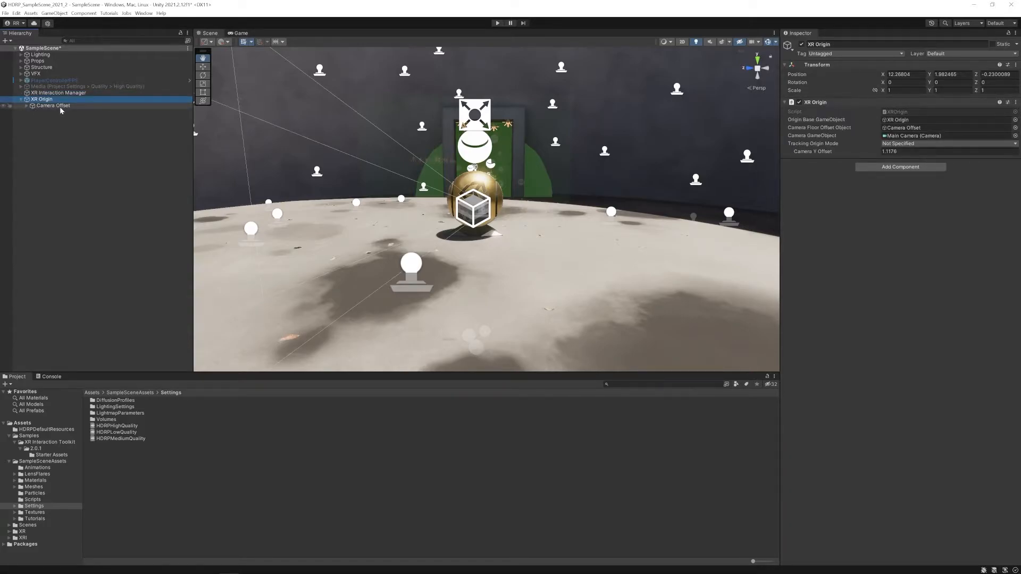
pyautogui.click(26, 105)
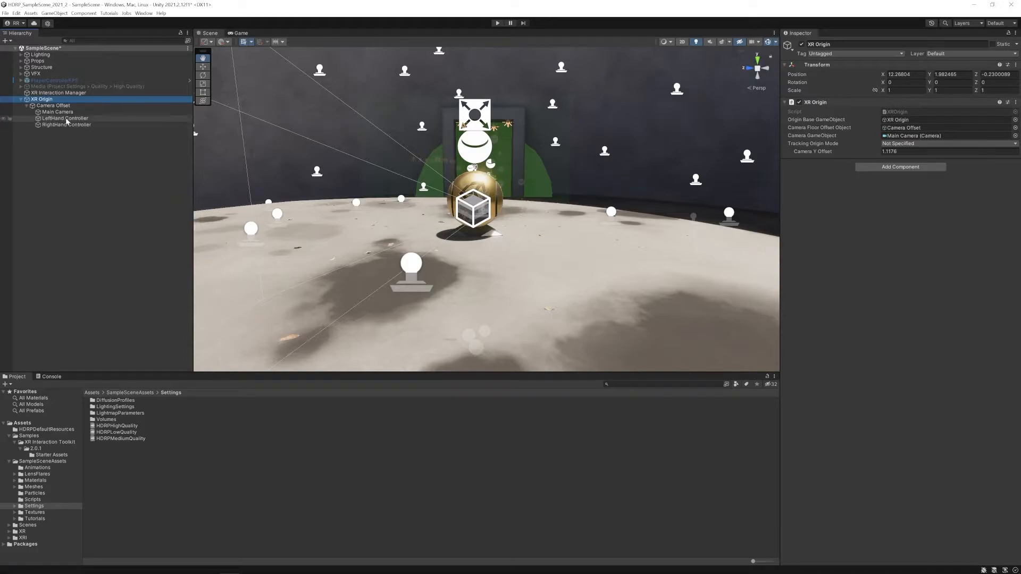
pyautogui.click(62, 126)
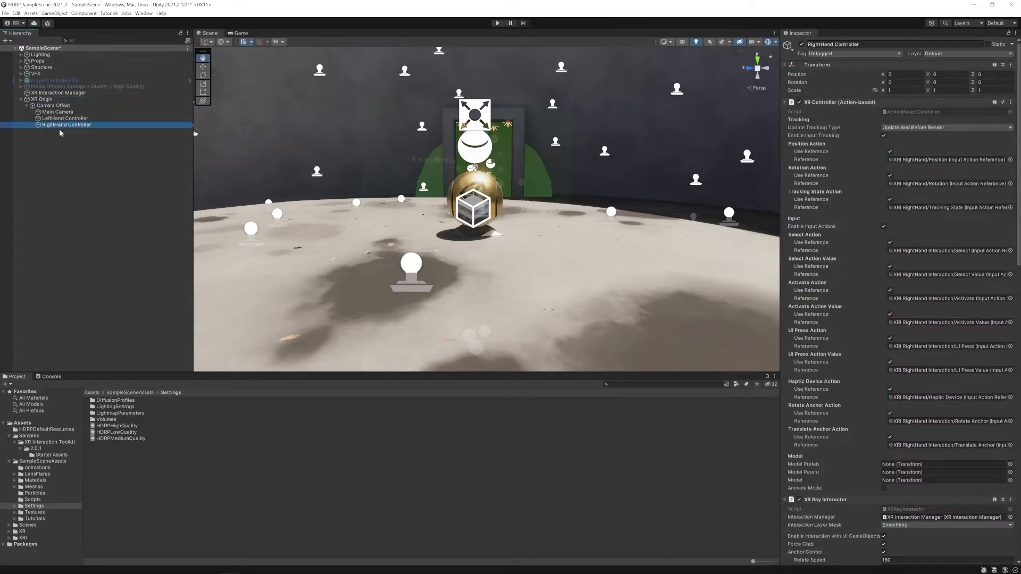
pyautogui.click(58, 111)
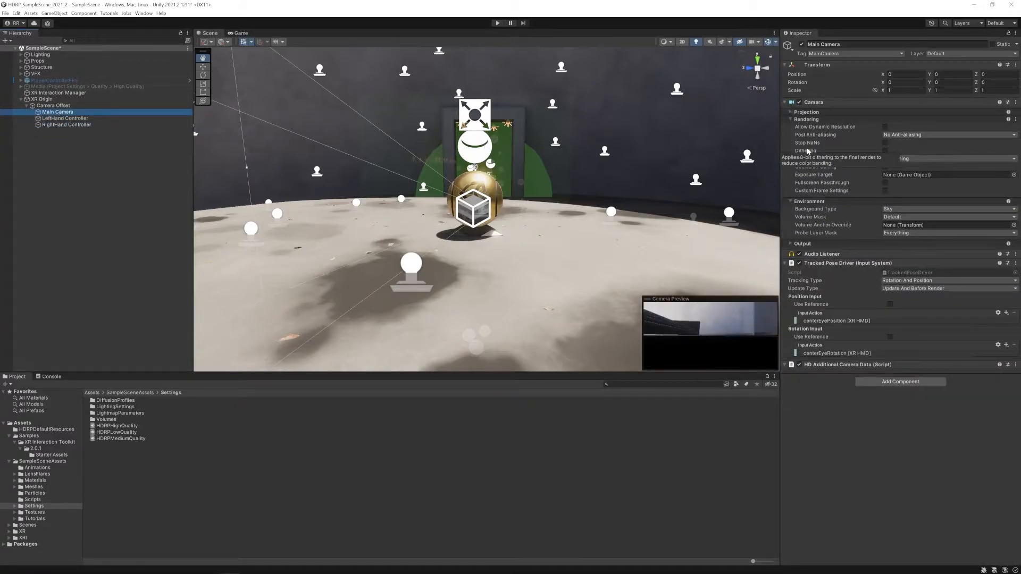
pyautogui.click(895, 136)
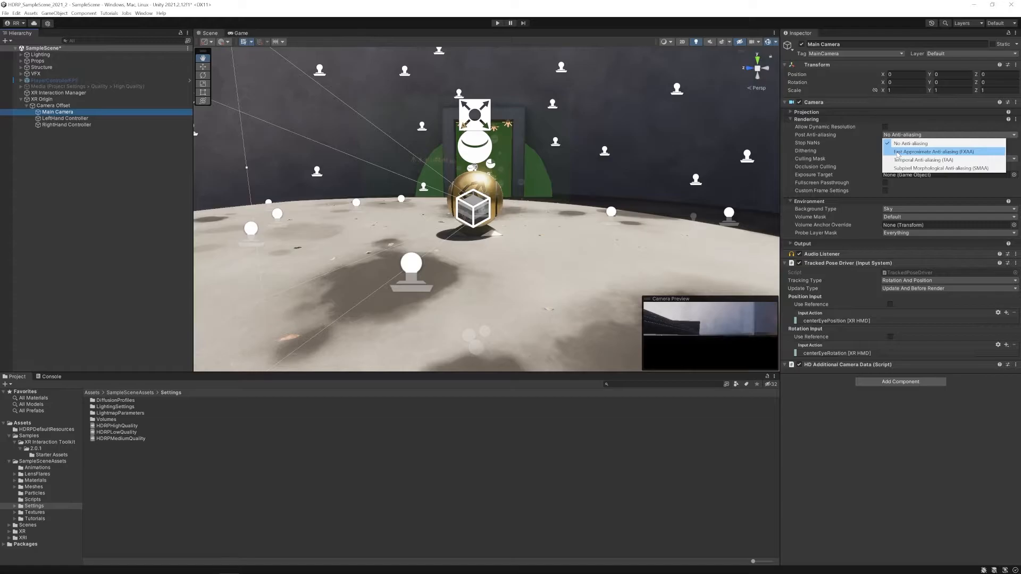
pyautogui.click(897, 155)
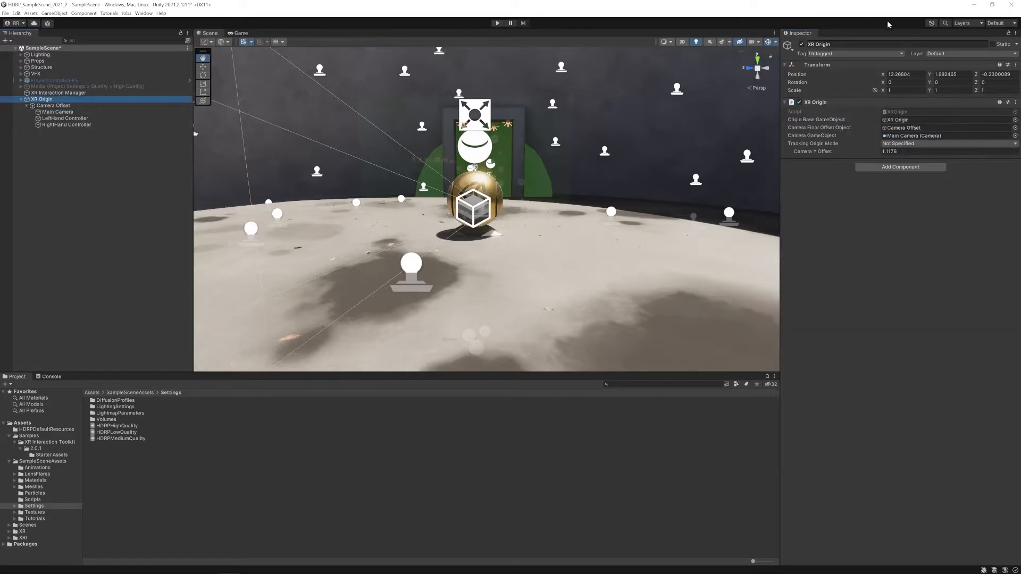
# Step: Reset the XR Origin's transform, then set its position to X -7, Y 3.25 and its Y rotation to 90
pyautogui.click(1016, 65)
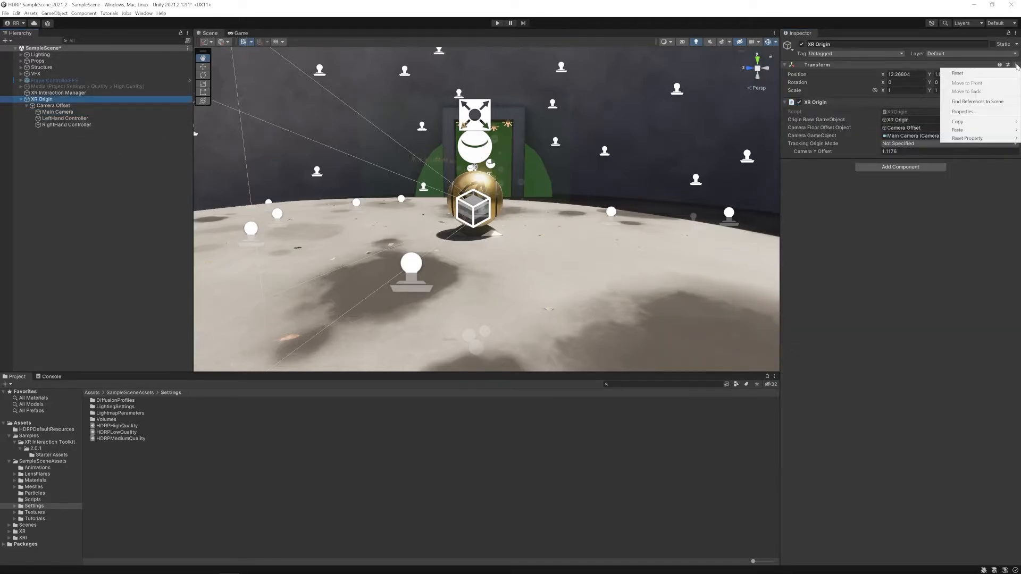
pyautogui.click(987, 74)
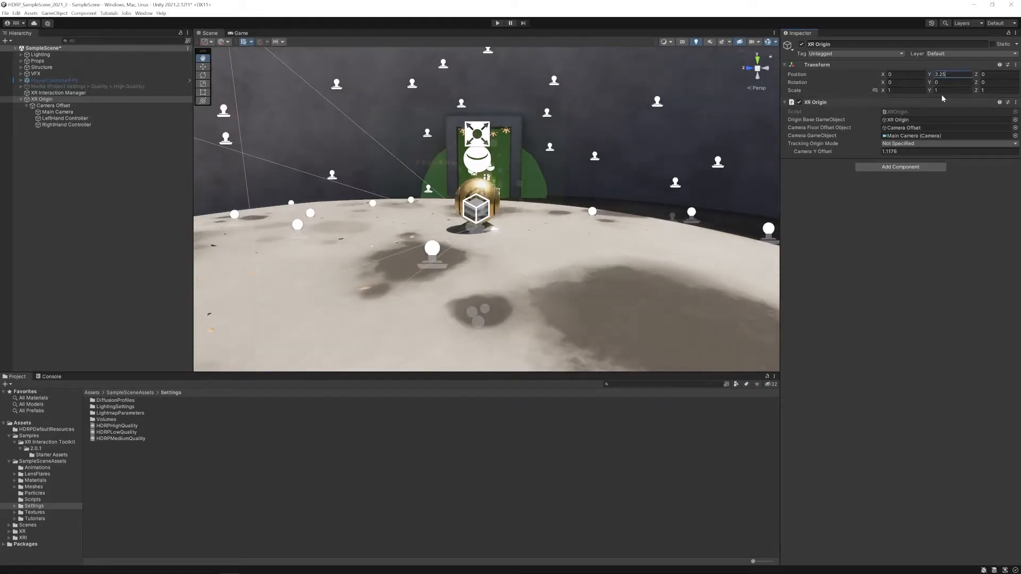
pyautogui.click(943, 82)
pyautogui.write('90')
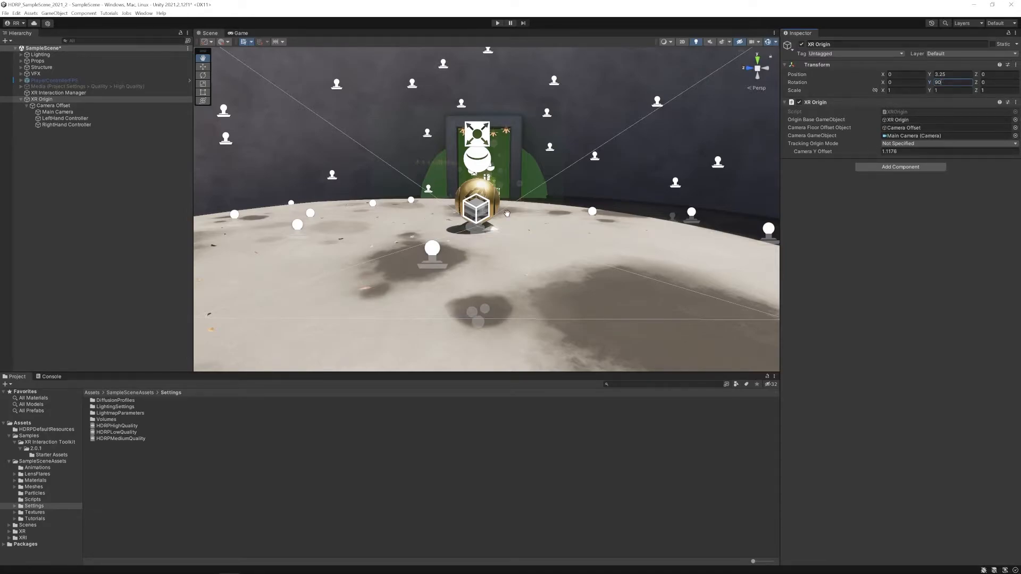
pyautogui.click(896, 75)
pyautogui.write('-7')
pyautogui.moveTo(641, 145); pyautogui.dragTo(459, 172, button='right')
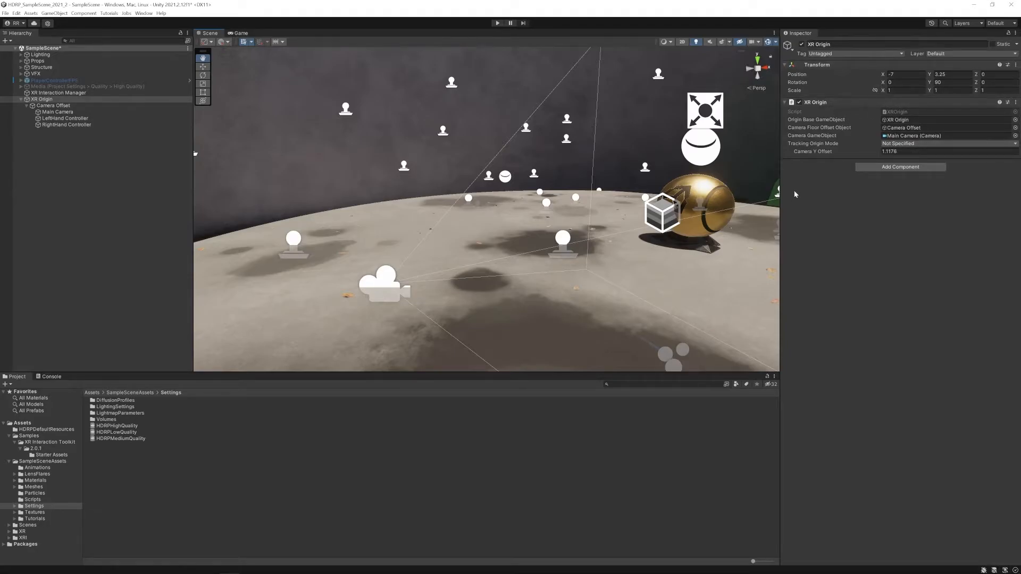
# Step: Set the XR Origin's Tracking Origin Mode to Floor
pyautogui.moveTo(816, 148)
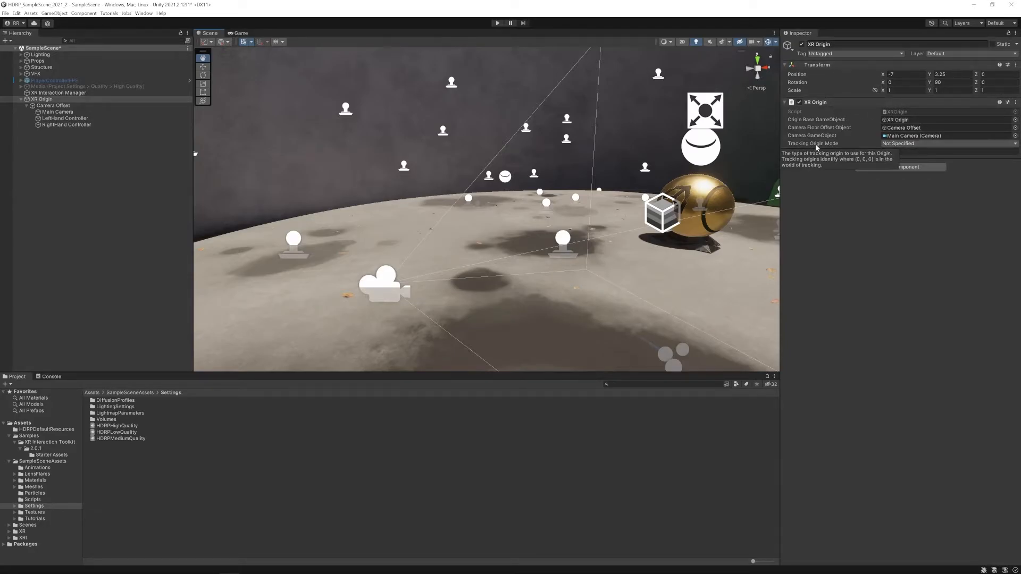
pyautogui.click(918, 145)
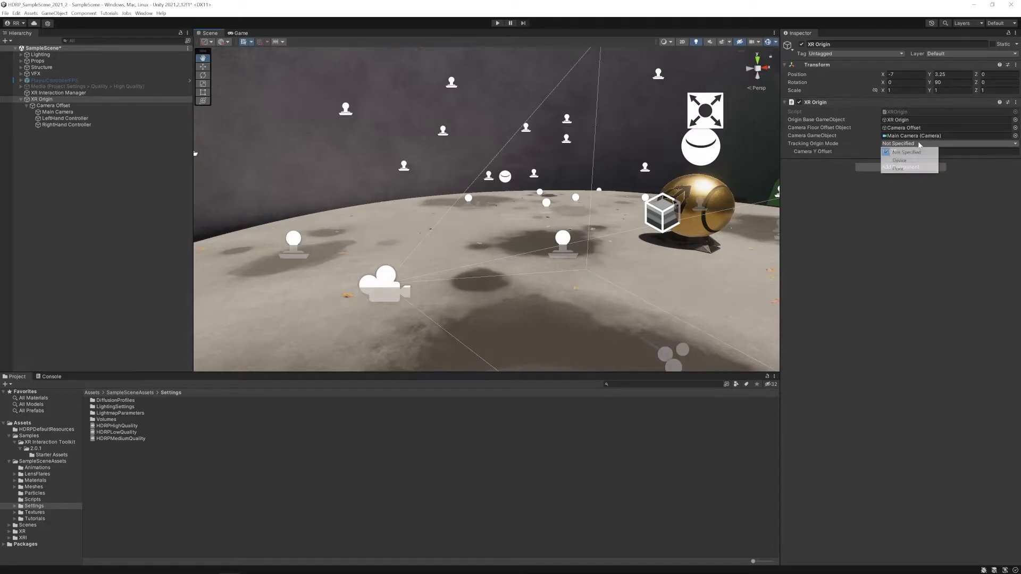
pyautogui.click(907, 169)
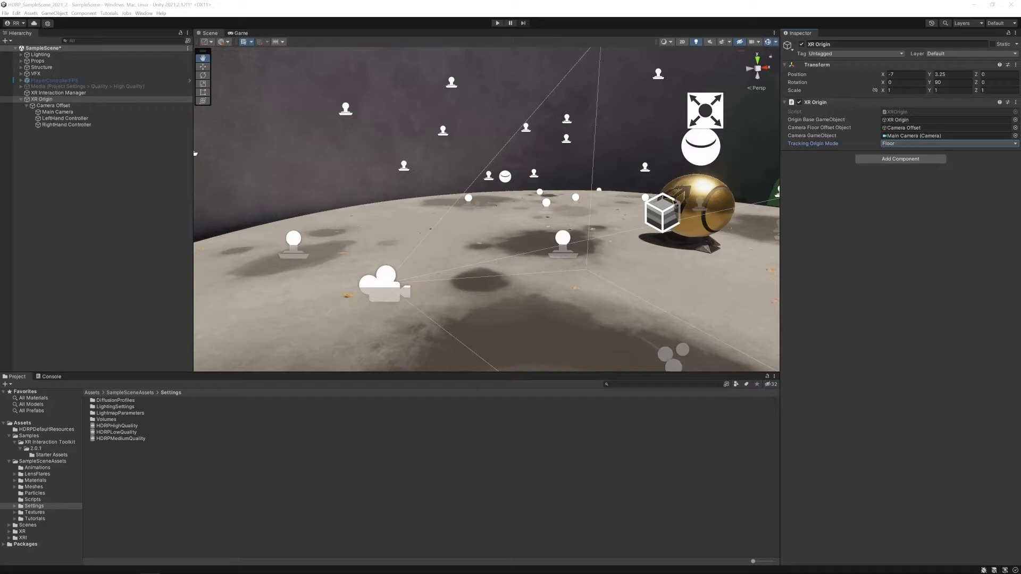
# Step: Create an empty object at the scene's root level and name it Input Action Manager
pyautogui.click(66, 190)
pyautogui.click(21, 99)
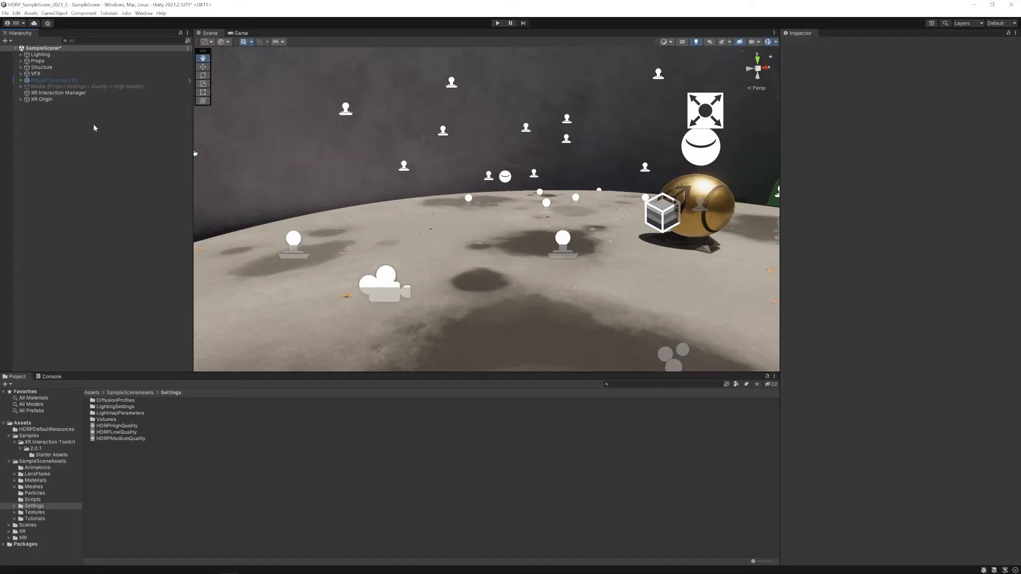
pyautogui.rightClick(34, 144)
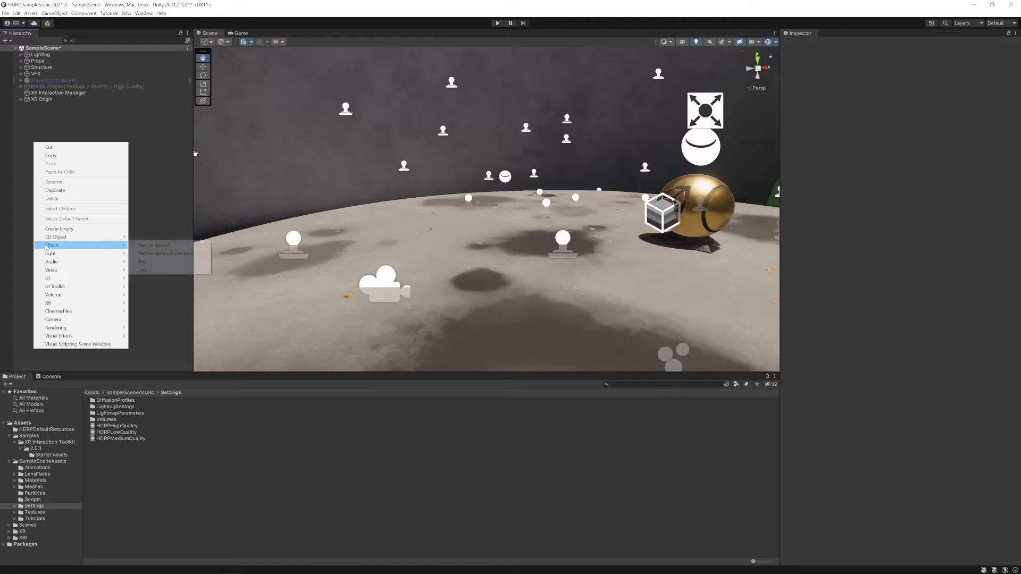
pyautogui.click(59, 228)
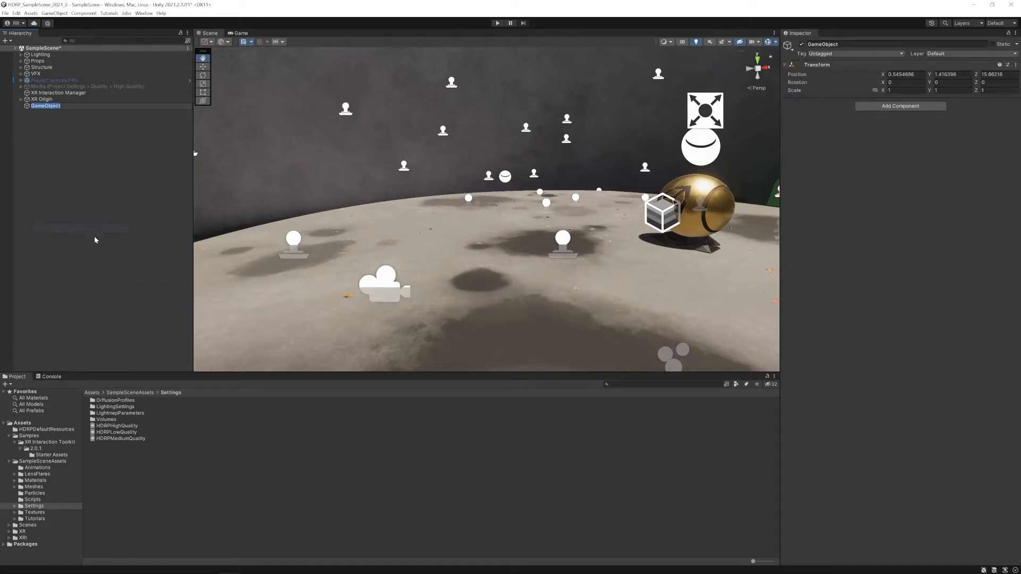
pyautogui.write('Input Action Manager')
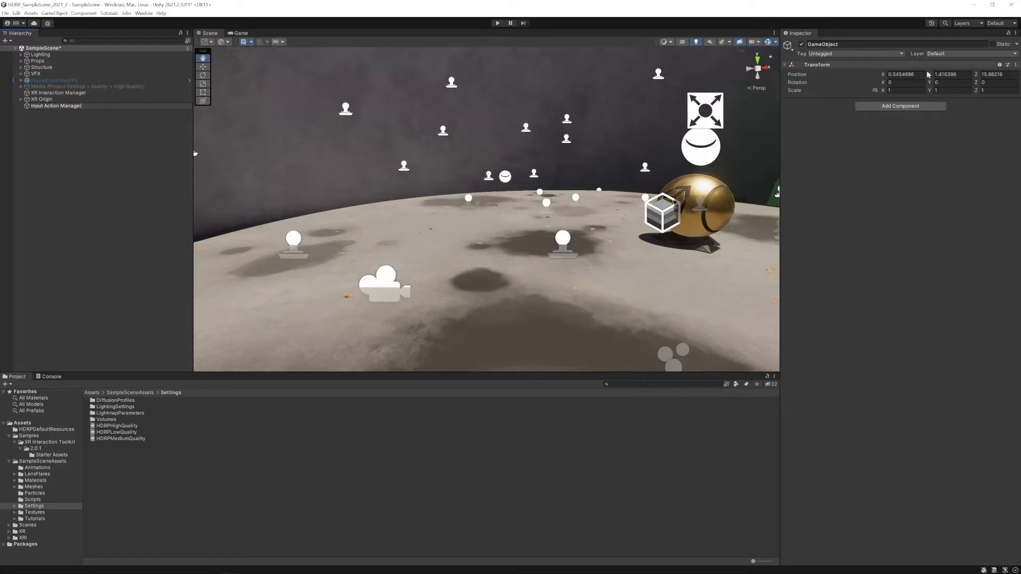
# Step: Add an Input Action Manager component to the new empty object
pyautogui.click(900, 106)
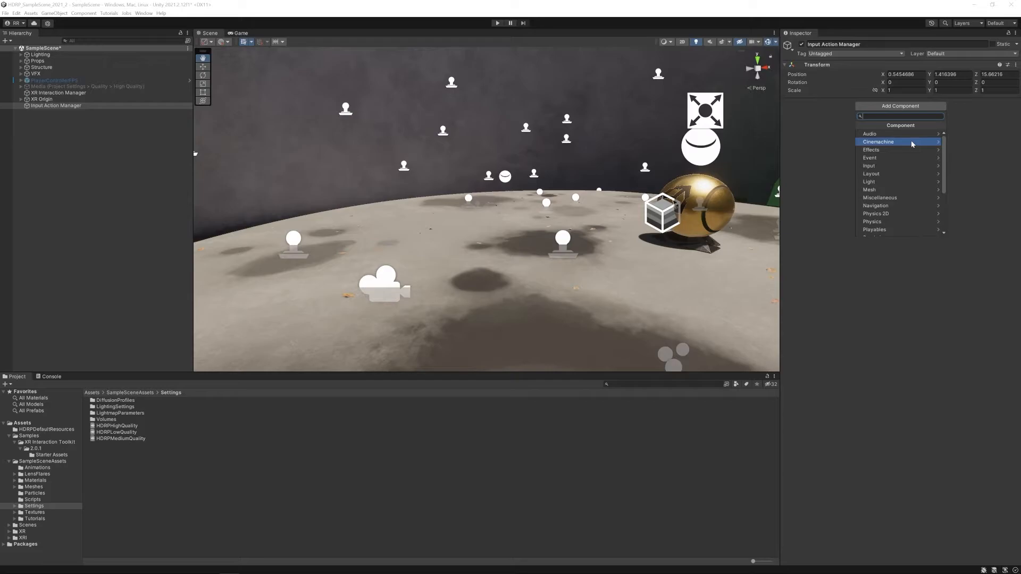
pyautogui.write('inpu')
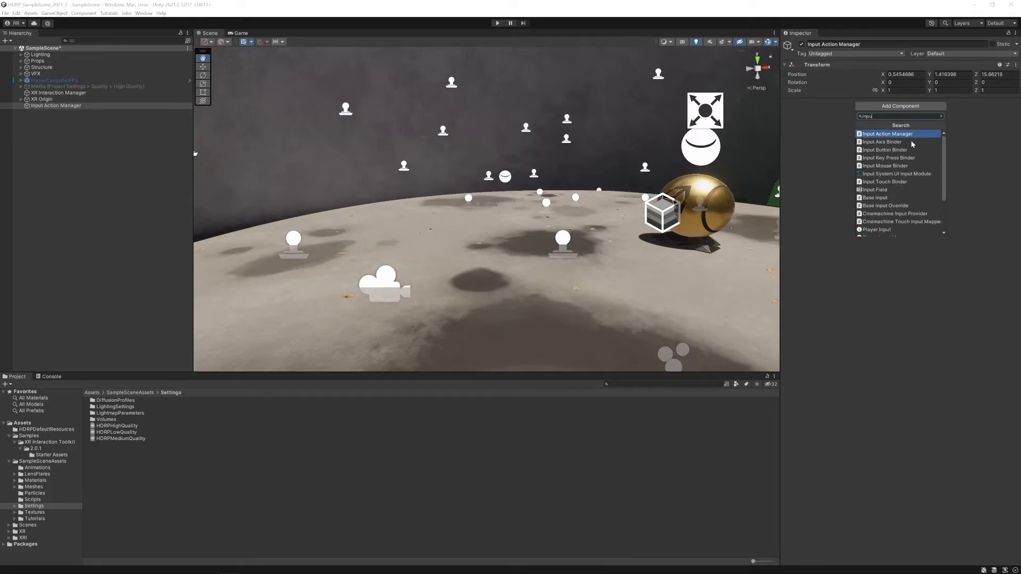
pyautogui.click(913, 135)
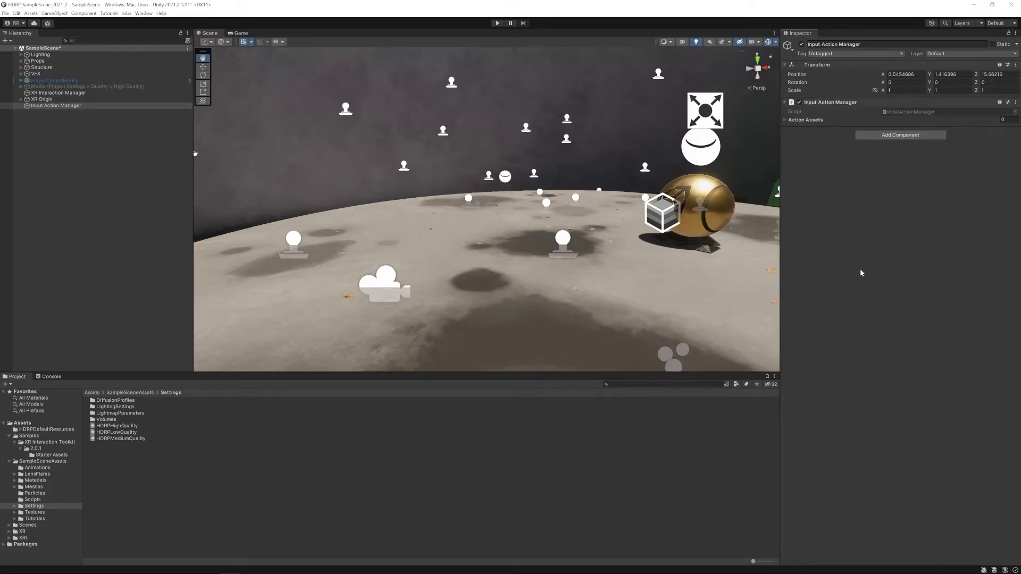
# Step: Add one element to the Input Action Manager's Action Assets and assign XRI Default Input Actions to it
pyautogui.click(805, 121)
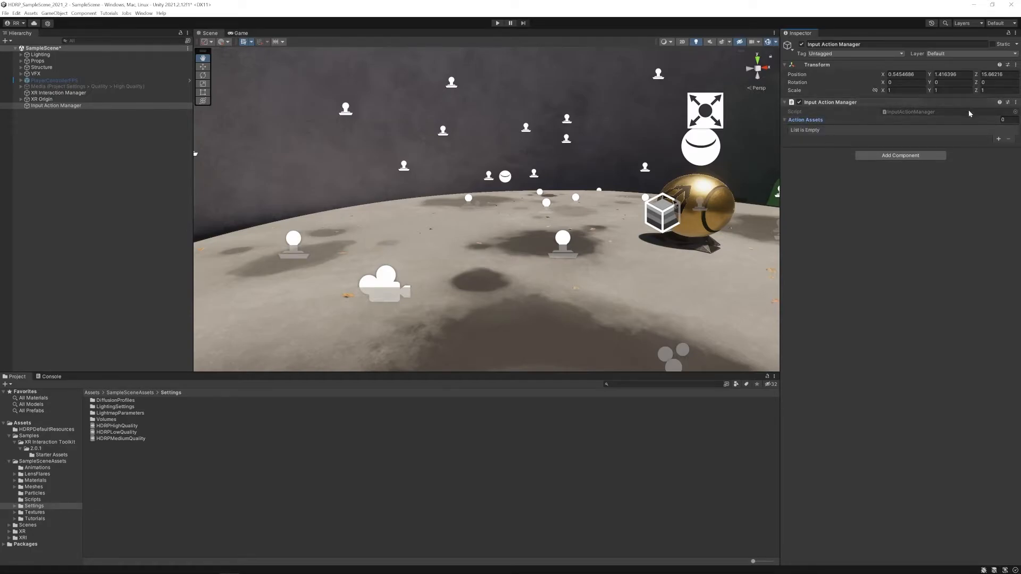
pyautogui.click(998, 139)
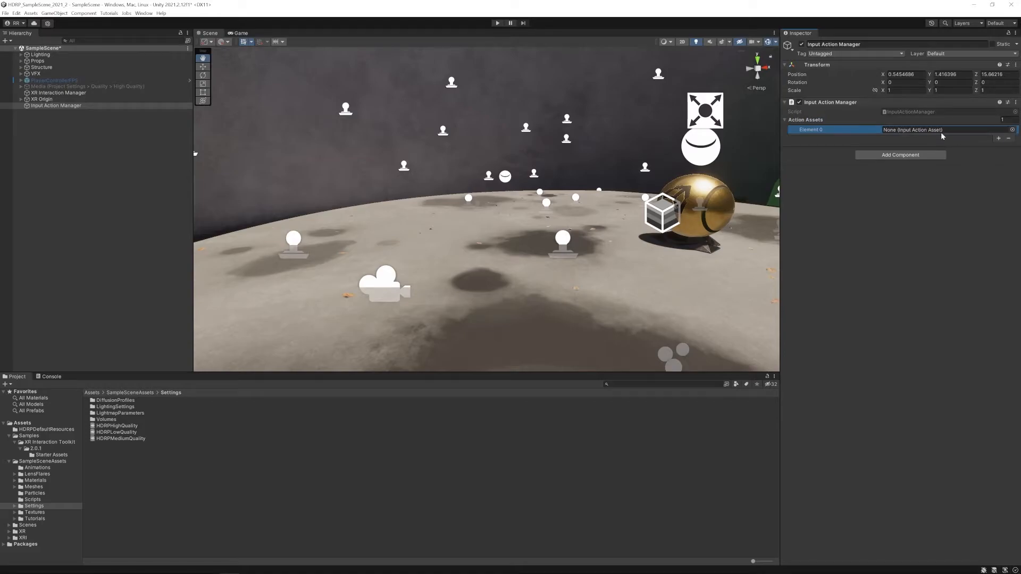
pyautogui.click(1013, 130)
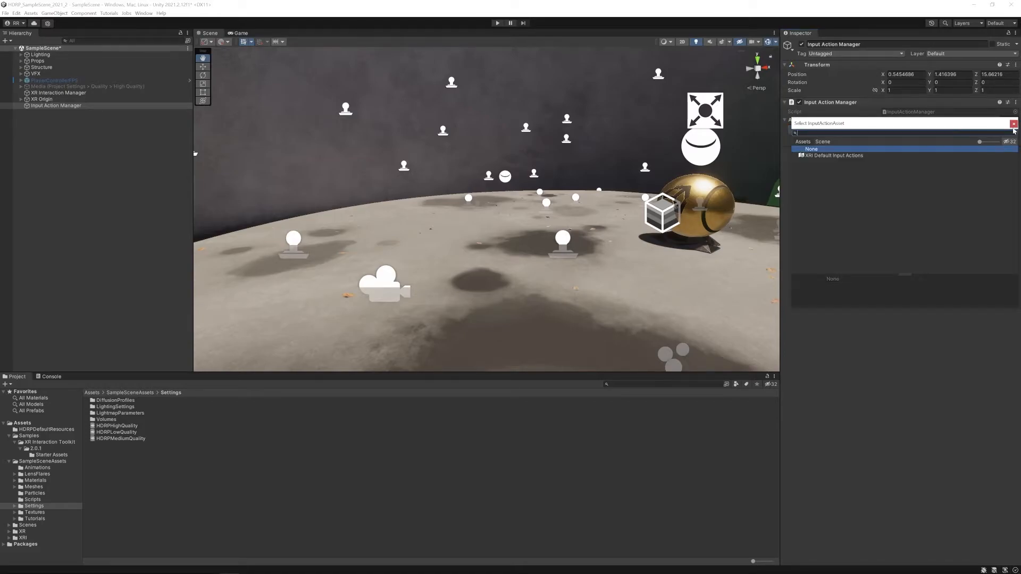
pyautogui.click(847, 157)
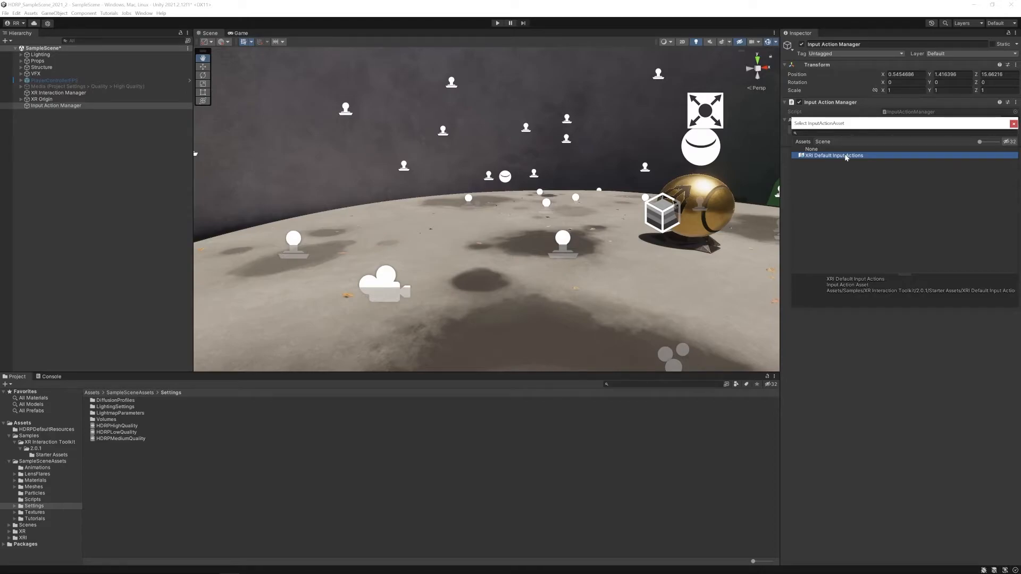
pyautogui.doubleClick(847, 157)
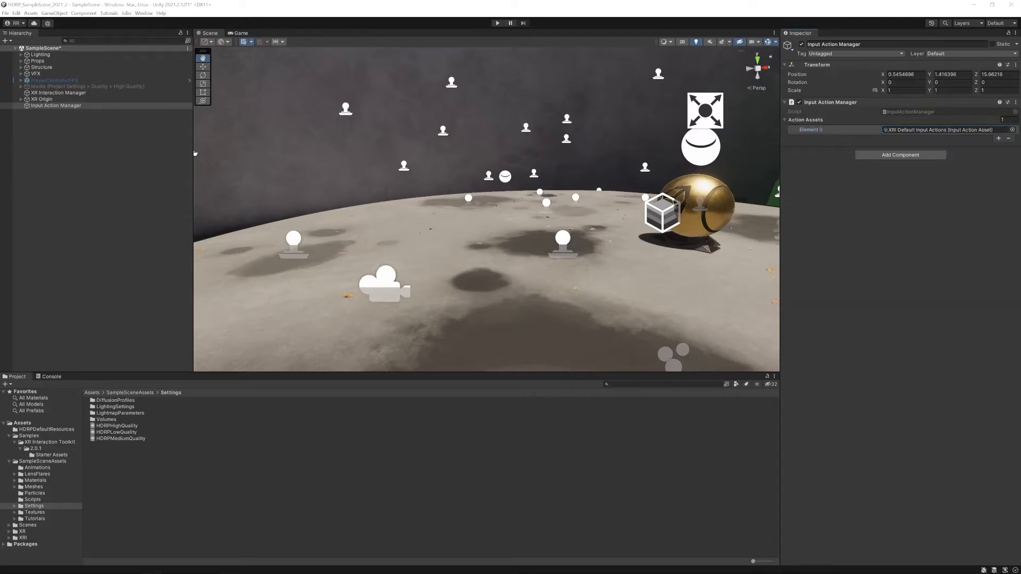
# Step: Add a Locomotion System component to the XR Origin
pyautogui.click(42, 100)
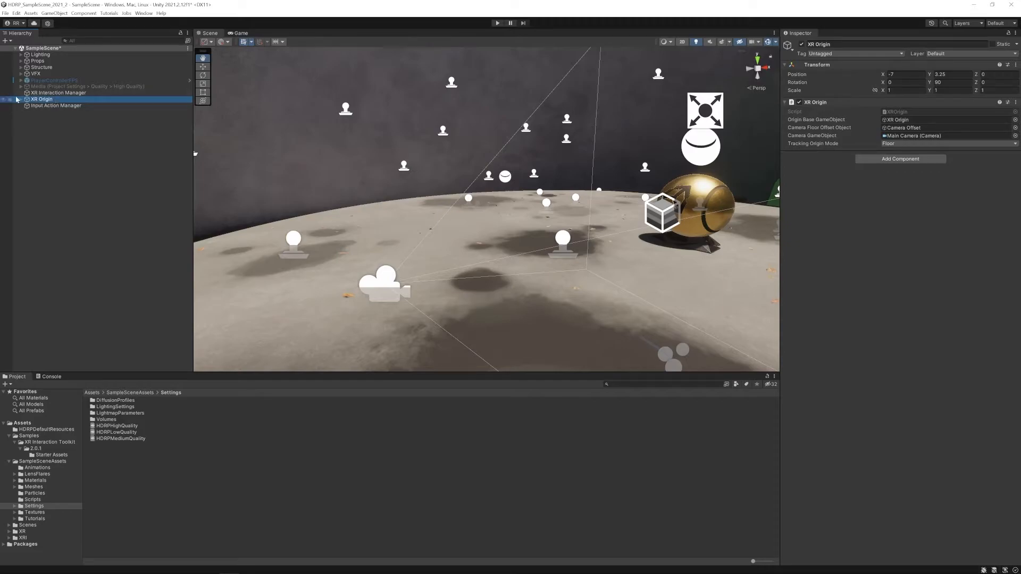
pyautogui.click(890, 159)
pyautogui.write('locmot')
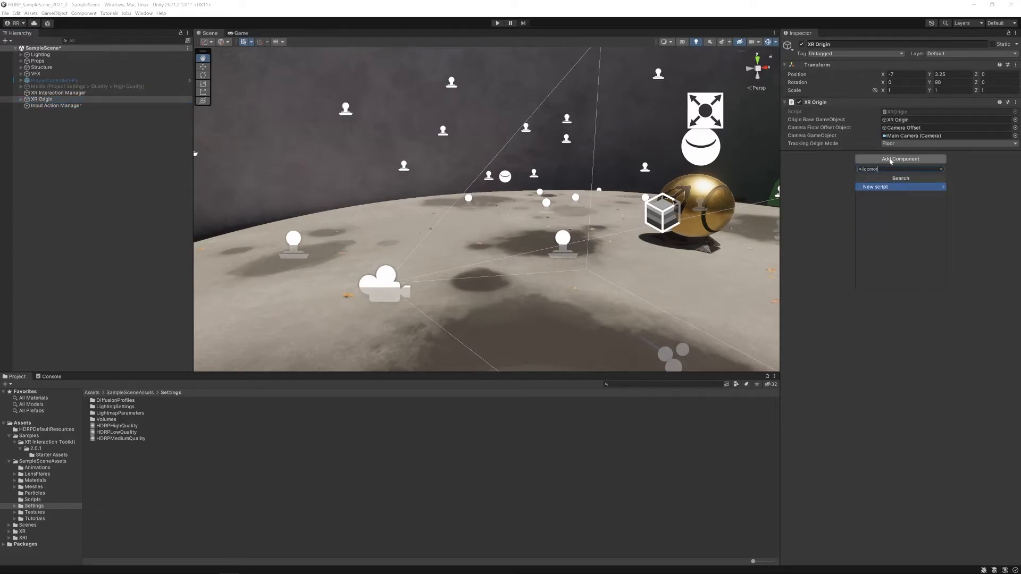
pyautogui.press('BackSpace')
pyautogui.press('BackSpace')
pyautogui.press('BackSpace')
pyautogui.press('BackSpace')
pyautogui.write('lo')
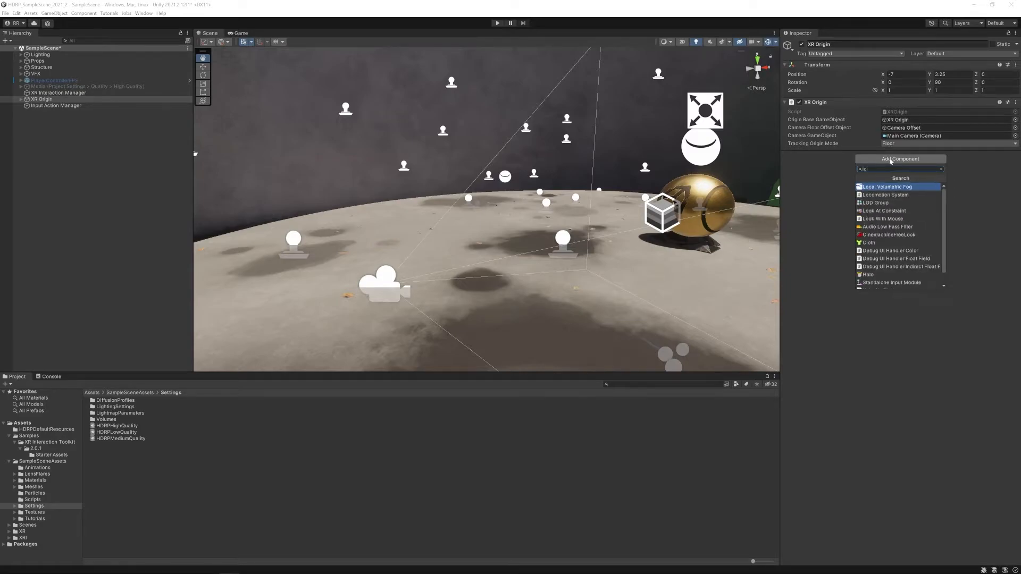
pyautogui.click(896, 195)
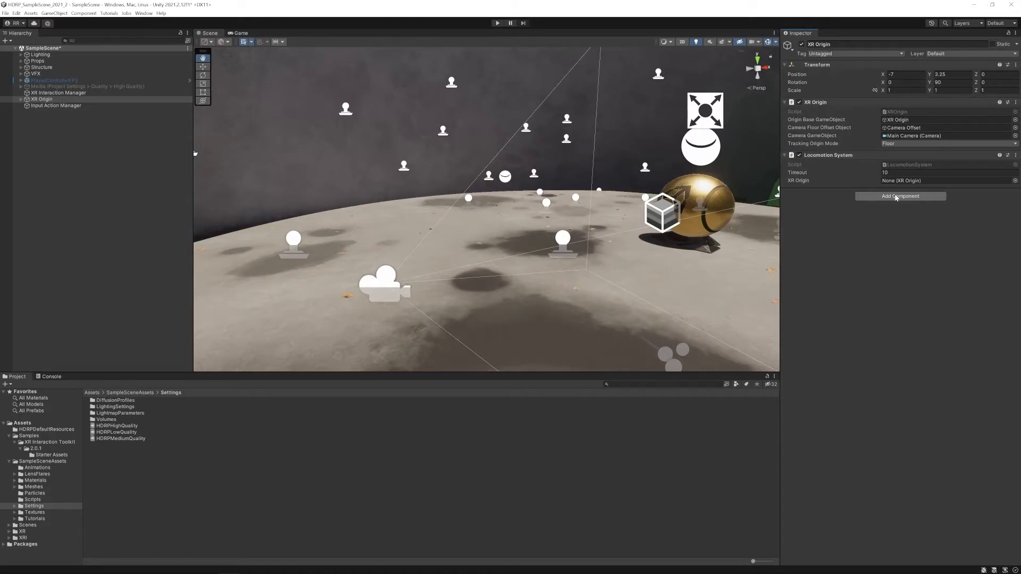
# Step: Add a Teleportation Provider component to the XR Origin
pyautogui.click(897, 196)
pyautogui.write('tele')
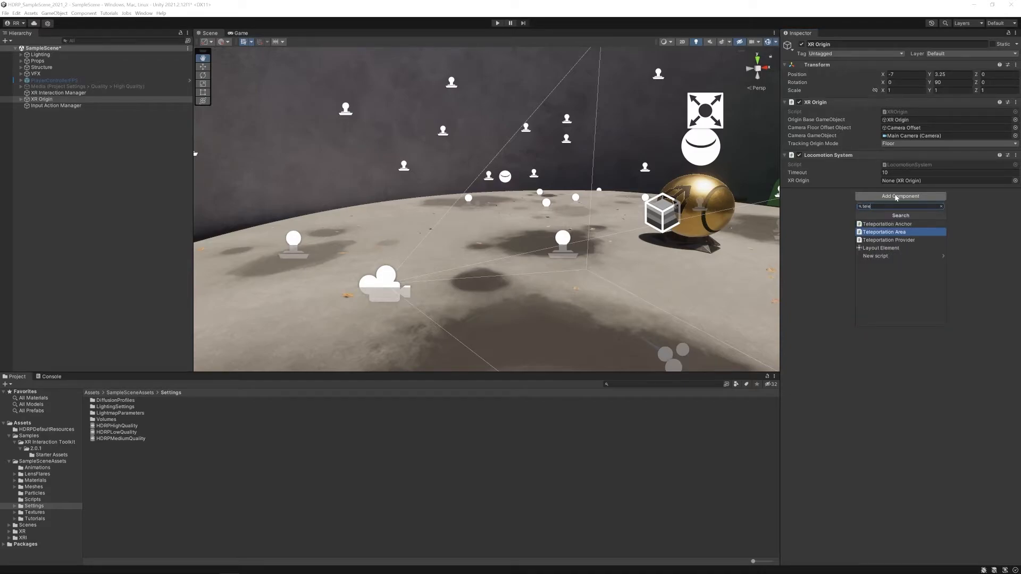
pyautogui.press('Down')
pyautogui.press('Return')
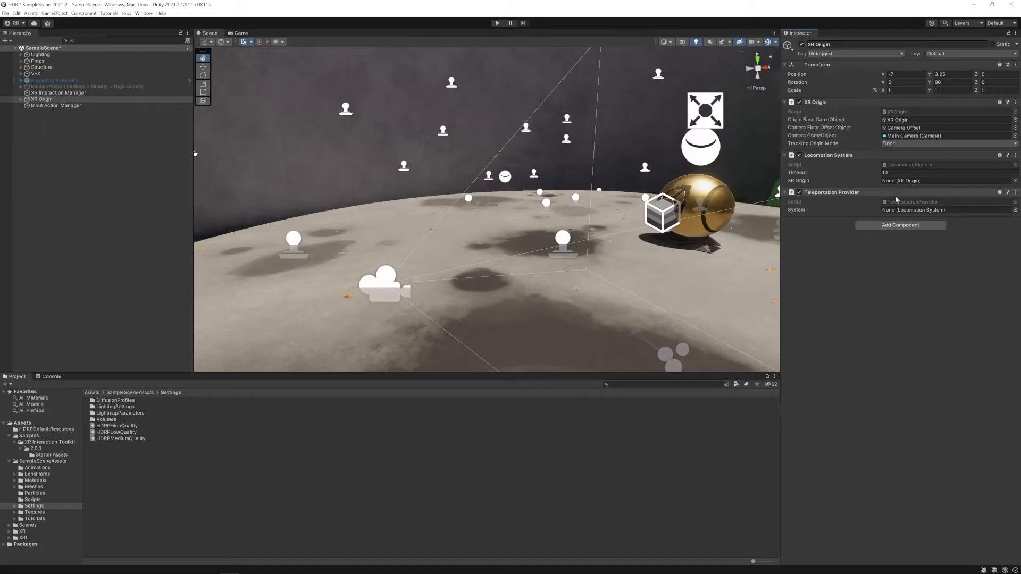
# Step: Add the action-based Continuous Move Provider and the action-based Snap Turn Provider to the XR Origin
pyautogui.click(888, 226)
pyautogui.write('conti')
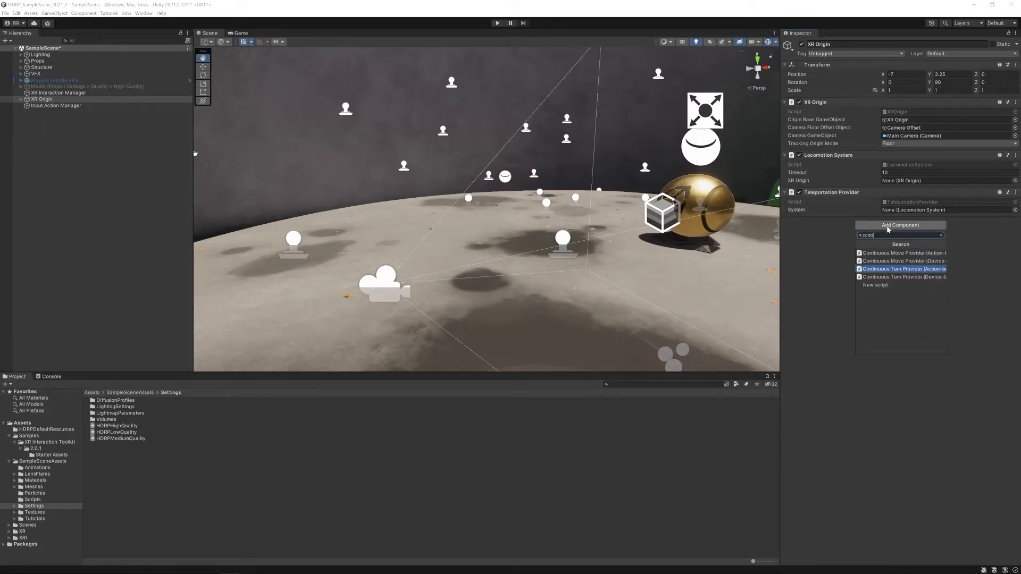
pyautogui.click(887, 228)
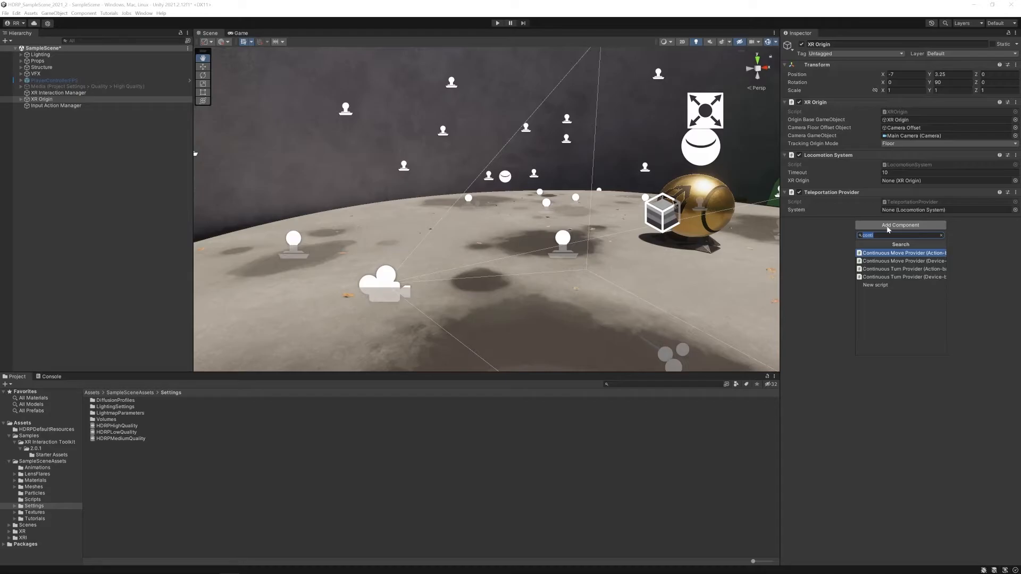
pyautogui.press('Return')
pyautogui.click(867, 343)
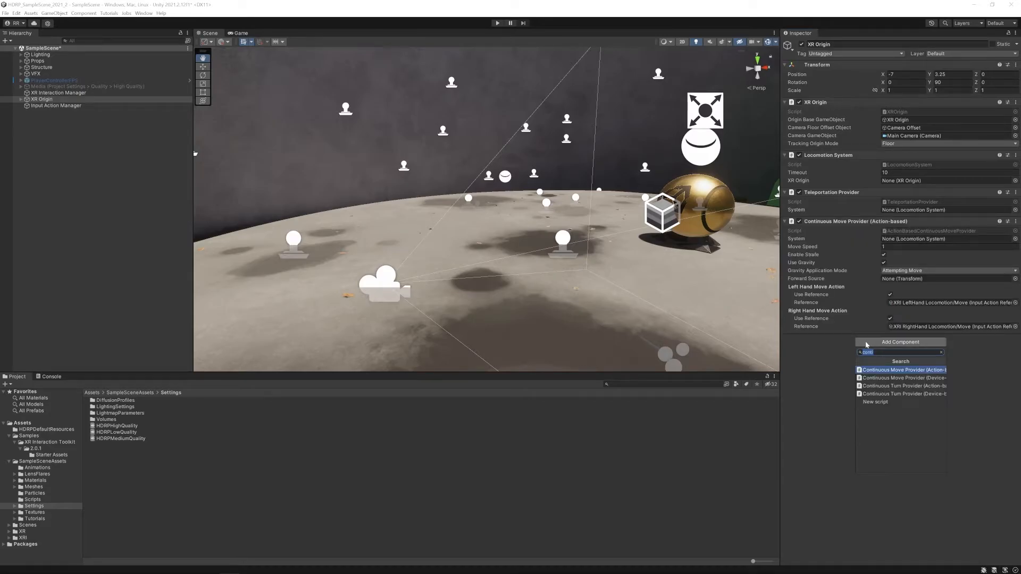
pyautogui.write('snap')
pyautogui.click(905, 370)
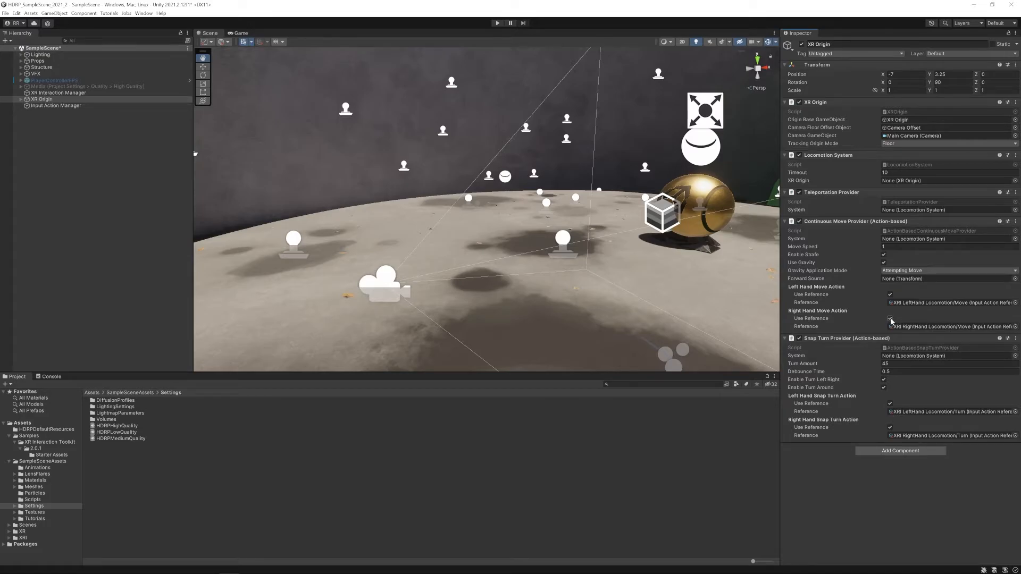
# Step: Disable Use Reference for the Continuous Move Provider's Right Hand Move Action and the Snap Turn Provider's Left Hand Snap Turn Action
pyautogui.click(890, 319)
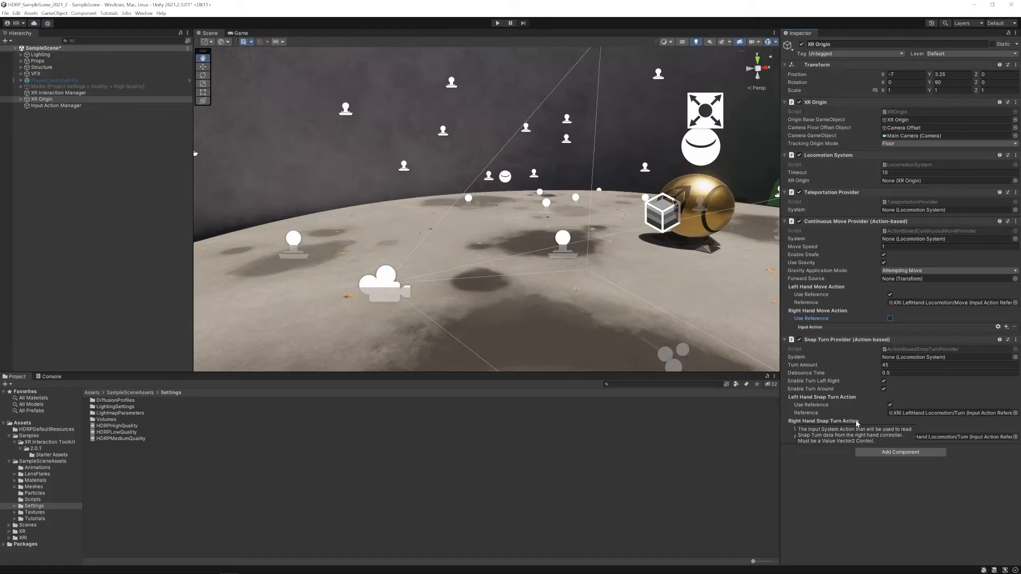
pyautogui.click(891, 405)
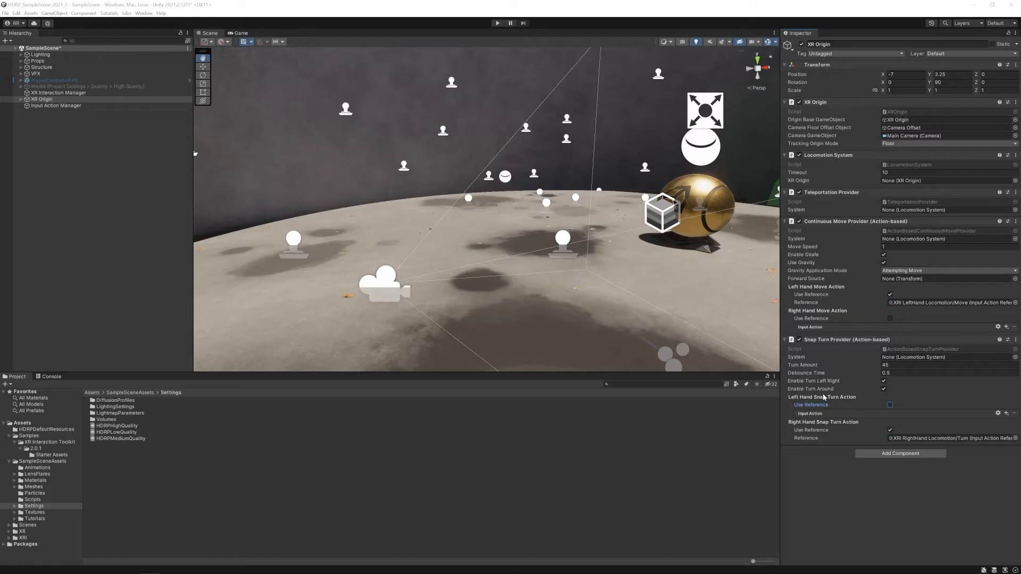
# Step: Set the LeftHand Controller's XR Ray Interactor to the Projectile Curve line type with a Velocity of 8
pyautogui.click(21, 100)
pyautogui.click(79, 121)
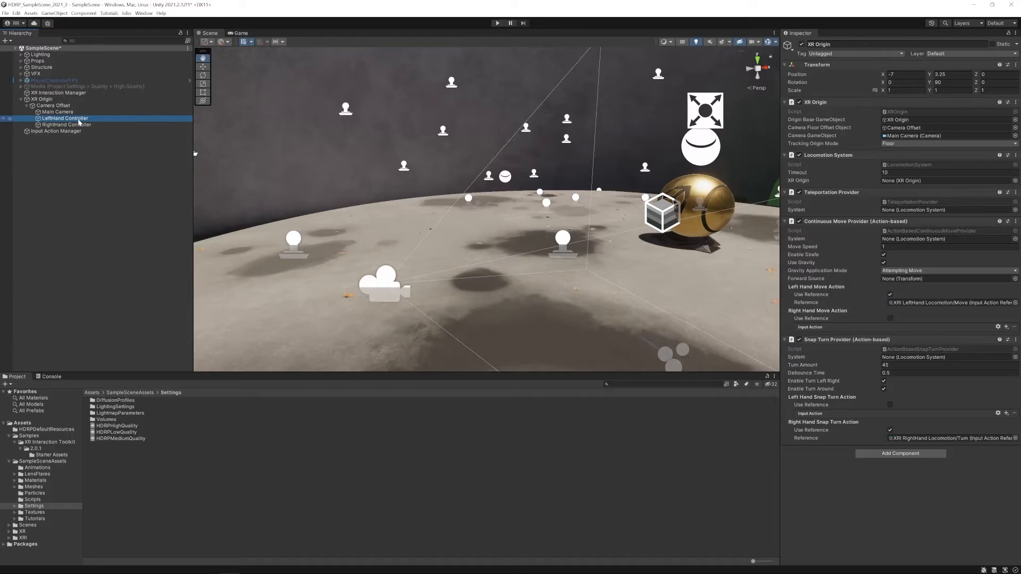
pyautogui.click(46, 99)
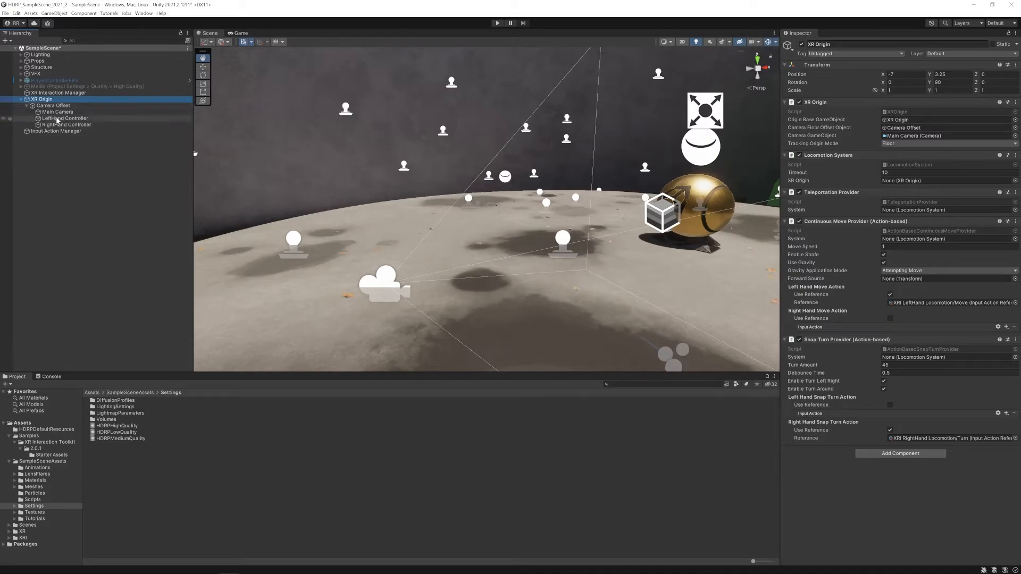
pyautogui.click(57, 119)
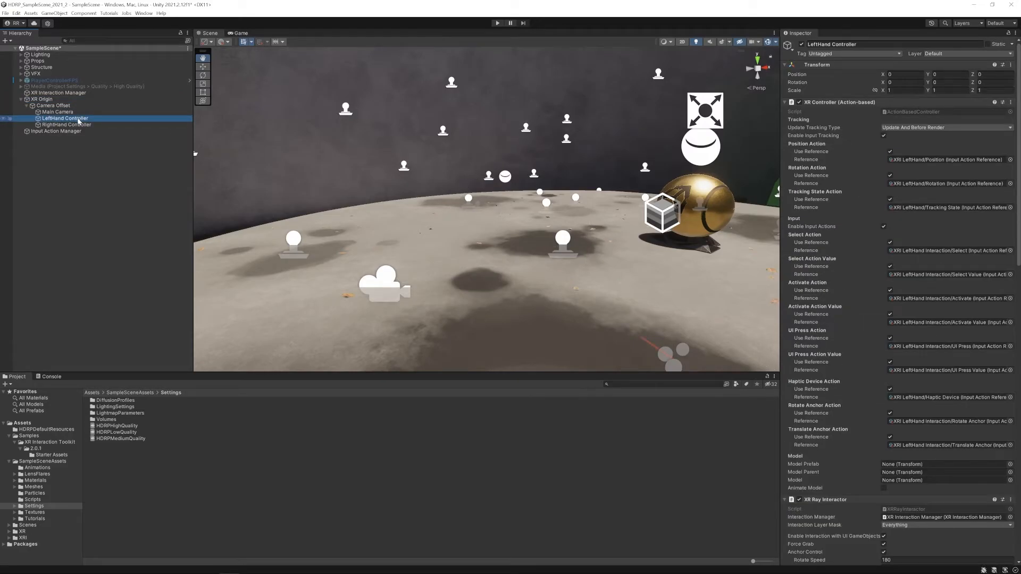
pyautogui.scroll(-3, 941, 187)
pyautogui.scroll(-12, 941, 187)
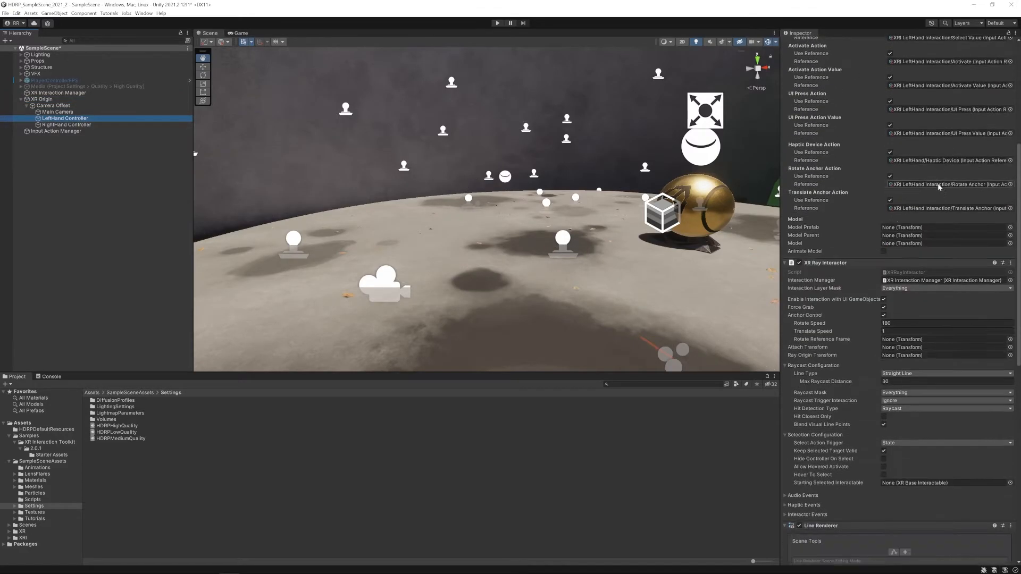
pyautogui.scroll(-1, 938, 189)
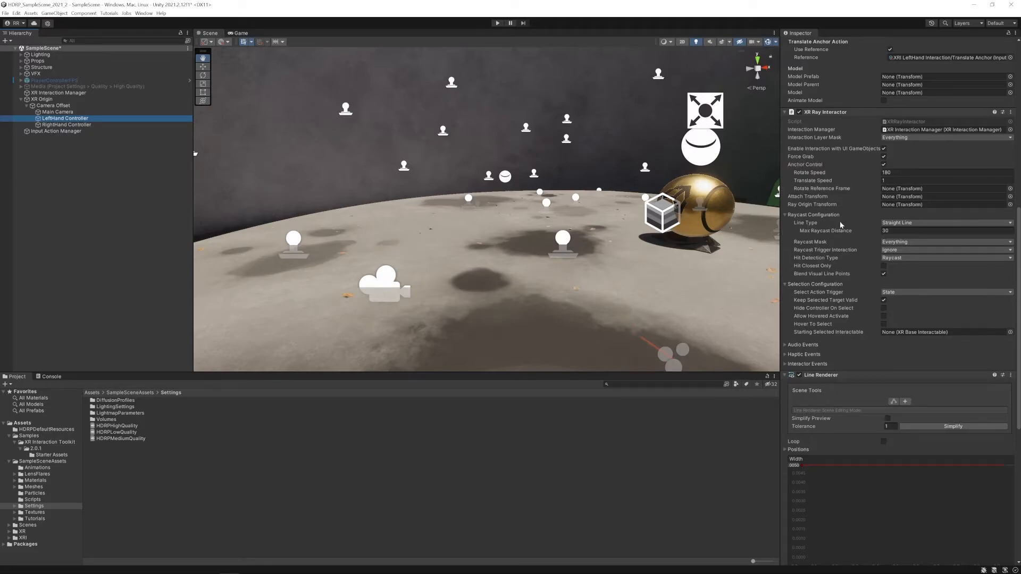
pyautogui.click(898, 224)
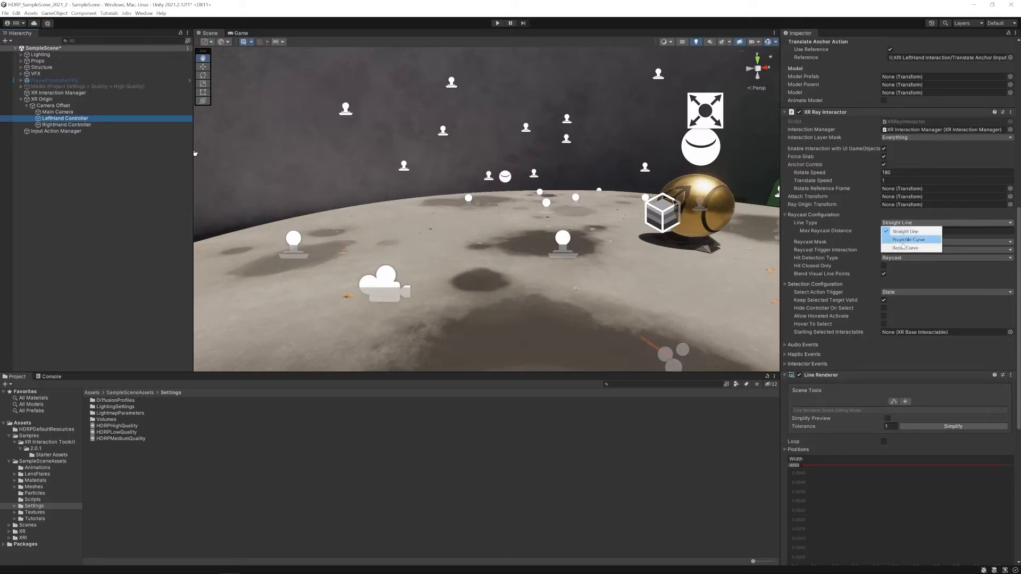
pyautogui.click(905, 240)
pyautogui.click(897, 240)
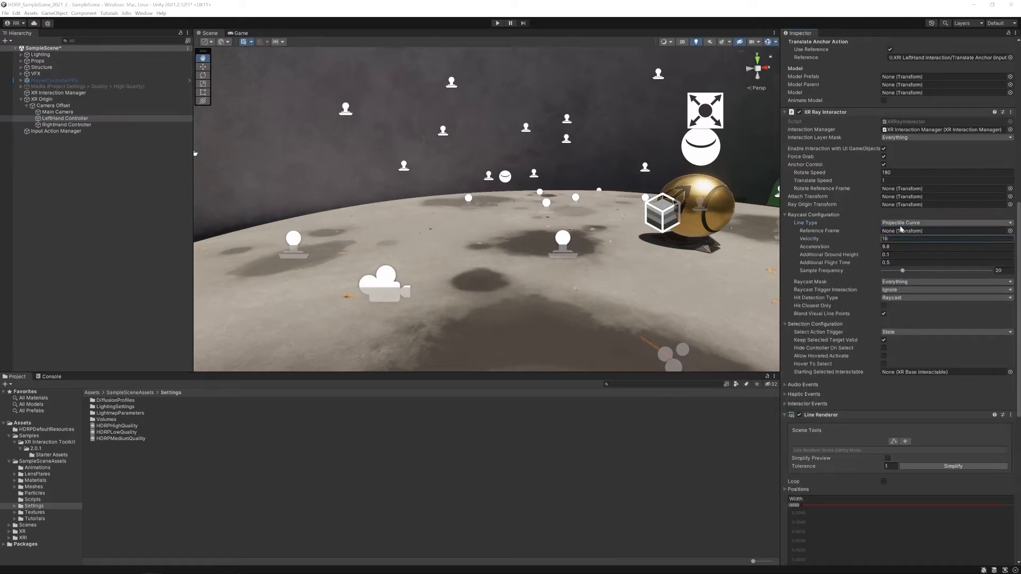
pyautogui.doubleClick(889, 238)
pyautogui.write('8')
# Step: Change the start color of the Valid Color Gradient to cyan in the LeftHand Controller's XR Interactor Line Visual
pyautogui.scroll(-10, 939, 240)
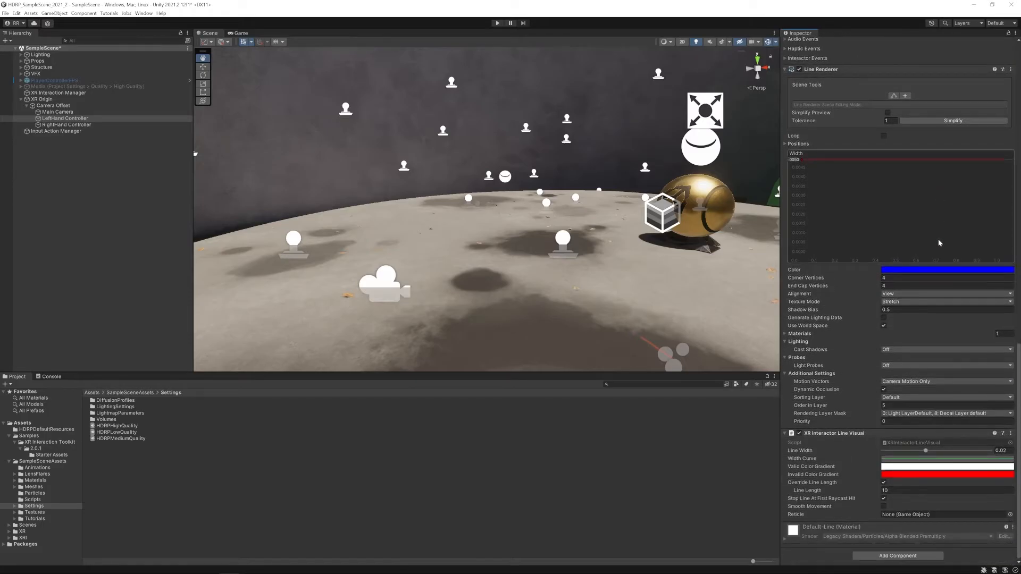
pyautogui.click(897, 468)
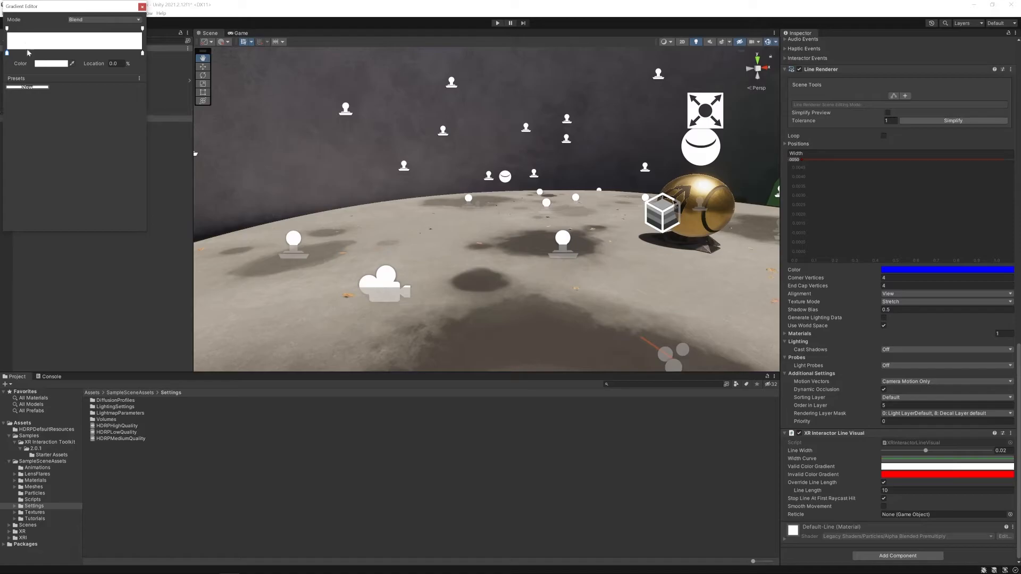
pyautogui.click(45, 64)
pyautogui.click(51, 127)
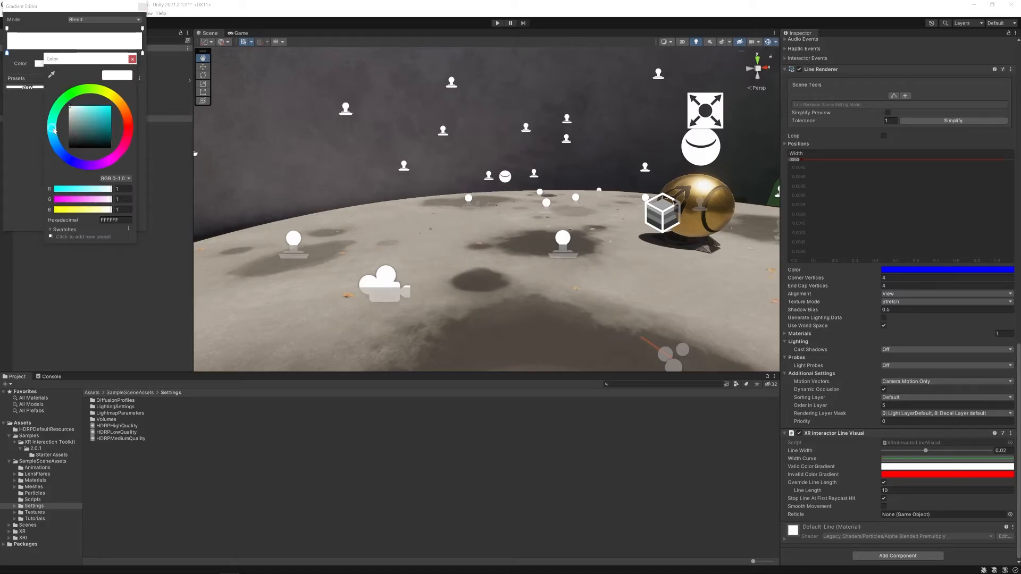
pyautogui.moveTo(88, 117); pyautogui.dragTo(148, 86)
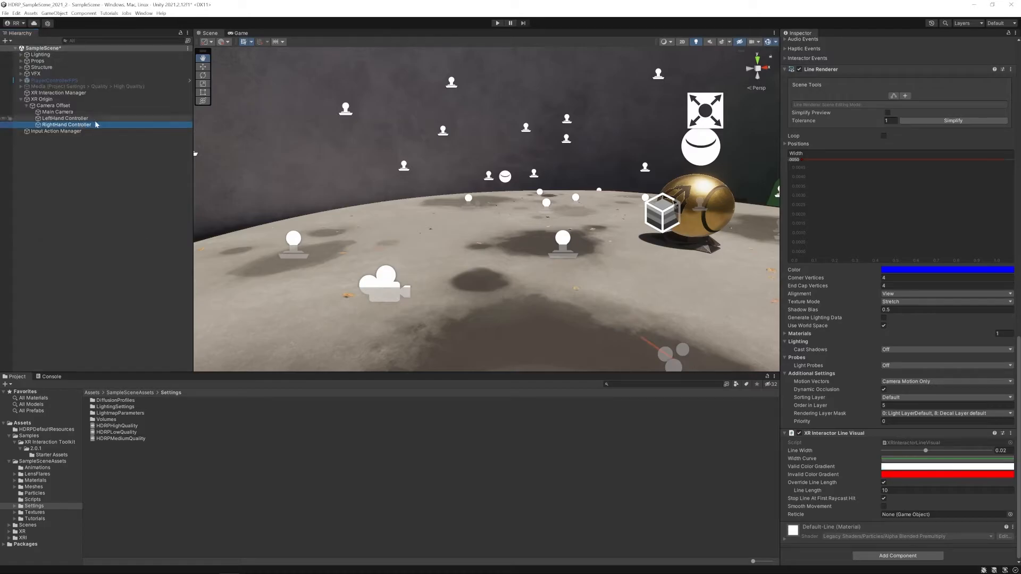
# Step: Set the RightHand Controller's XR Ray Interactor to the Projectile Curve line type with a Velocity of 8
pyautogui.scroll(3, 915, 351)
pyautogui.scroll(10, 915, 351)
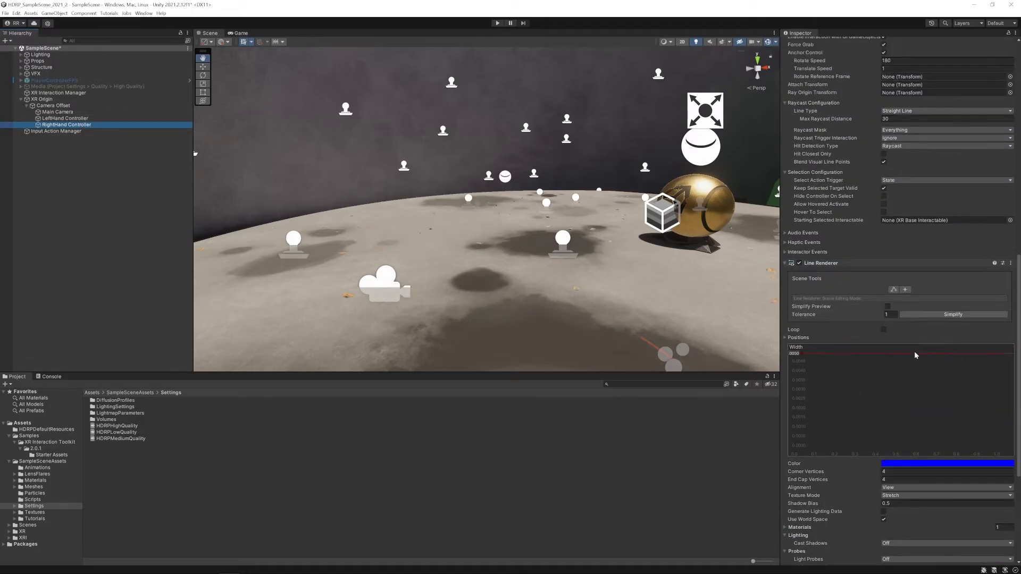
pyautogui.scroll(-6, 916, 355)
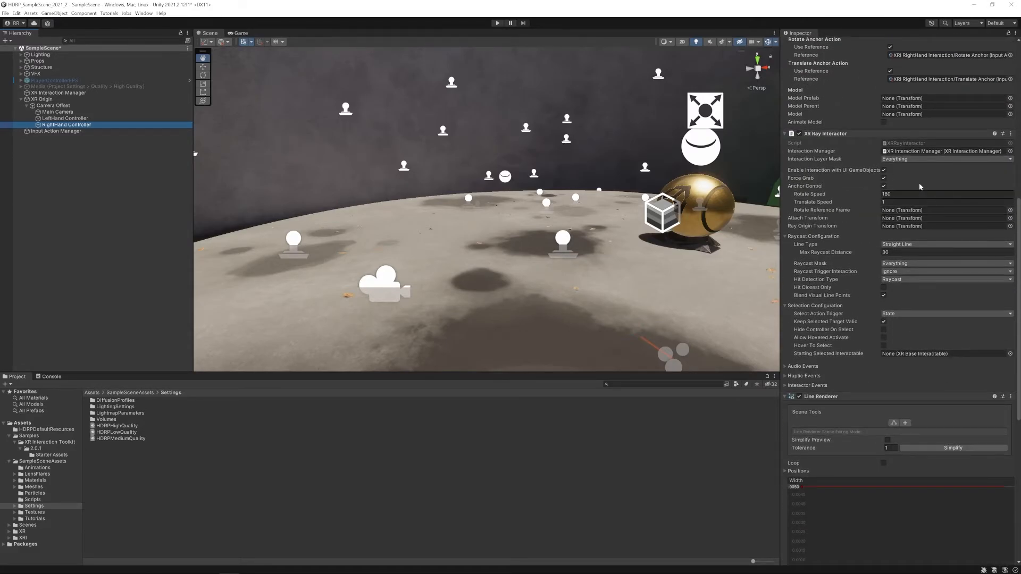
pyautogui.click(910, 245)
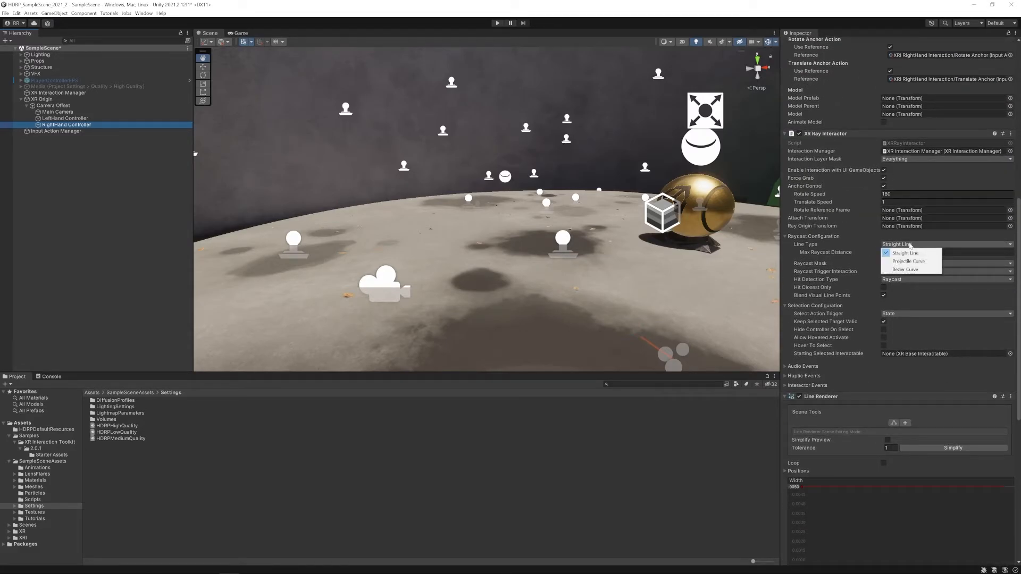
pyautogui.click(909, 261)
pyautogui.click(895, 260)
pyautogui.write('8')
# Step: Change the start color of the Valid Color Gradient to cyan in the RightHand Controller's XR Interactor Line Visual
pyautogui.scroll(-10, 822, 337)
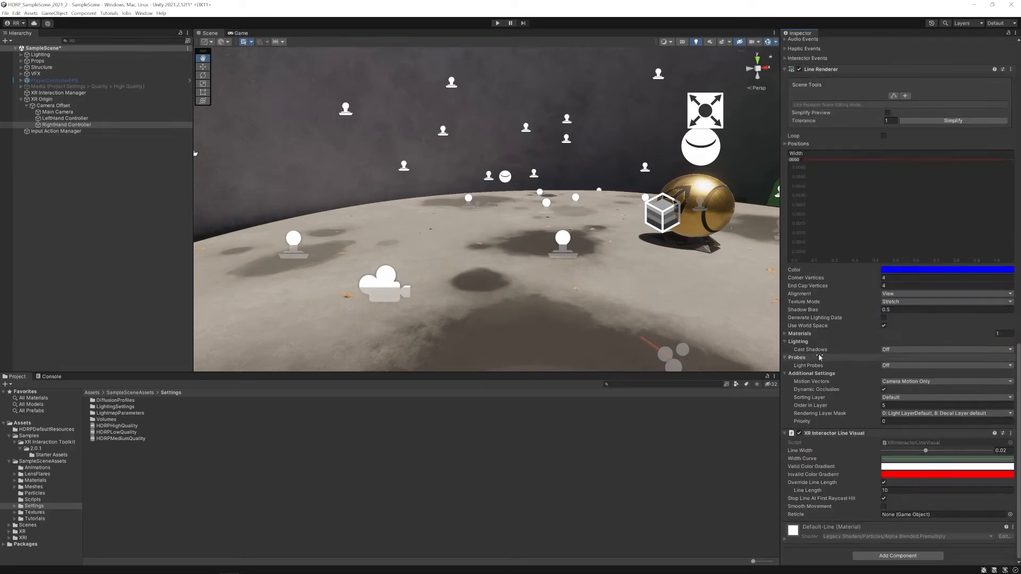
pyautogui.click(920, 468)
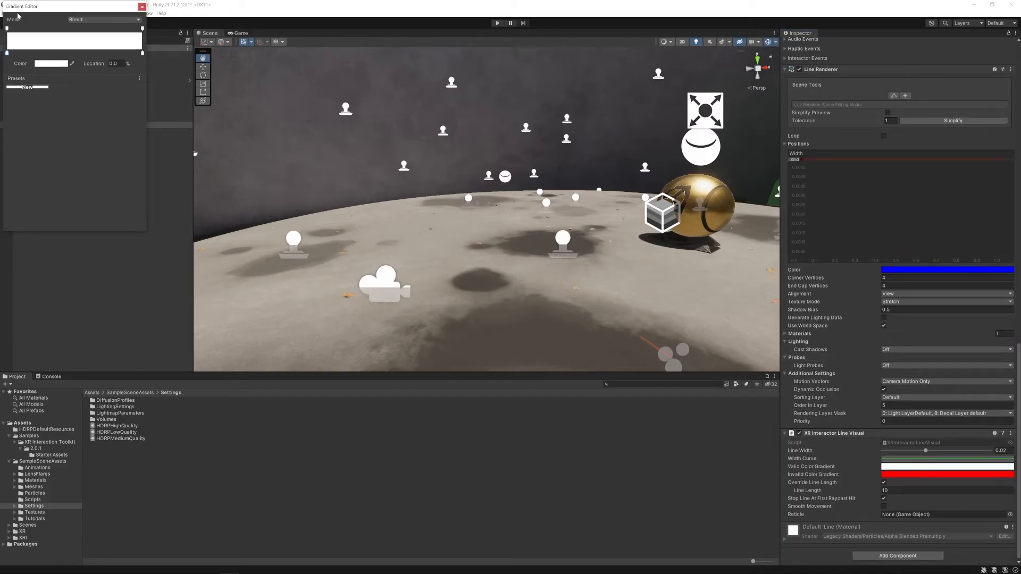
pyautogui.moveTo(98, 6); pyautogui.dragTo(182, 90)
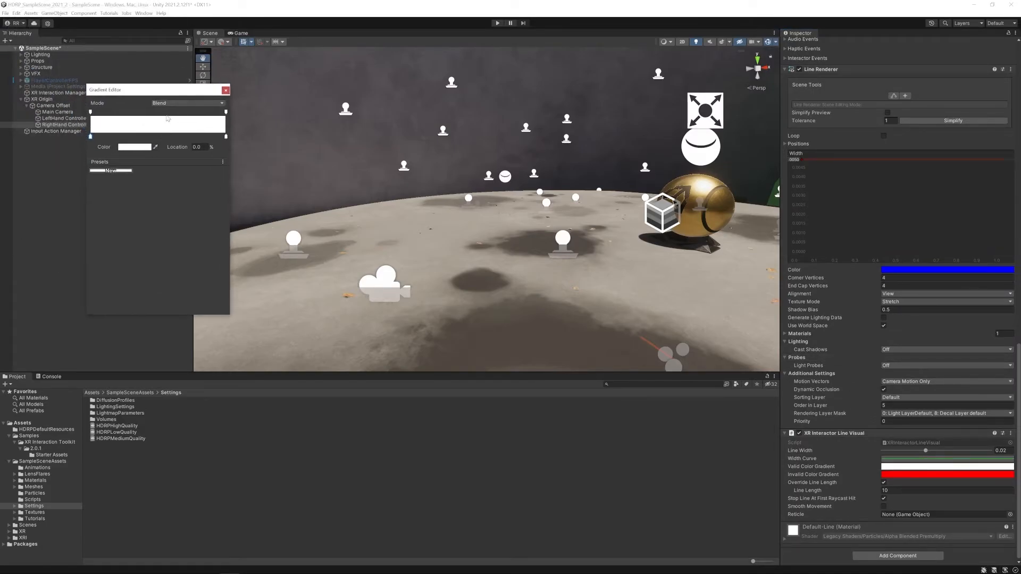
pyautogui.click(142, 148)
pyautogui.click(150, 211)
pyautogui.moveTo(190, 204); pyautogui.dragTo(228, 166)
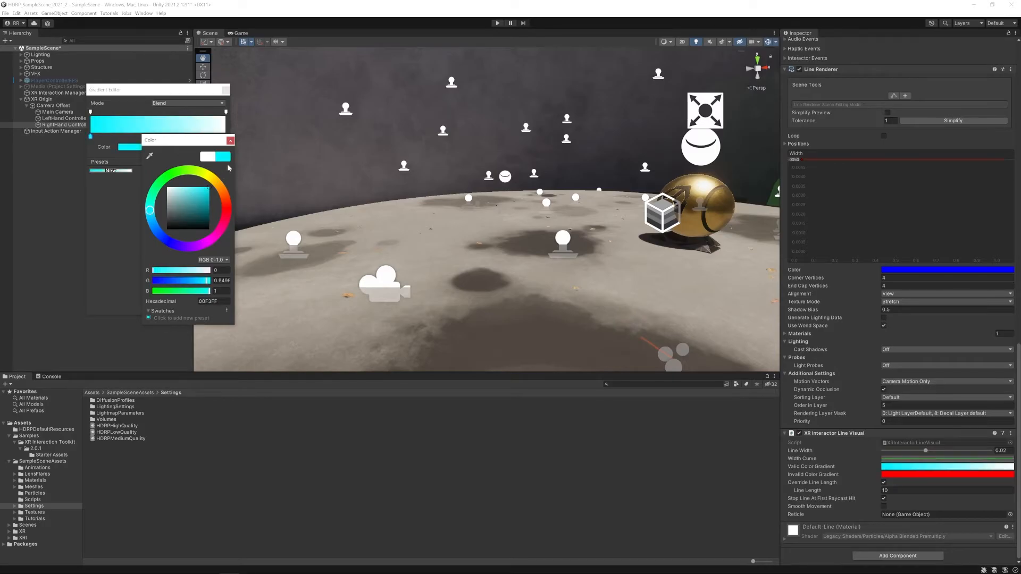
pyautogui.moveTo(205, 278); pyautogui.dragTo(212, 280)
pyautogui.click(214, 292)
pyautogui.click(231, 141)
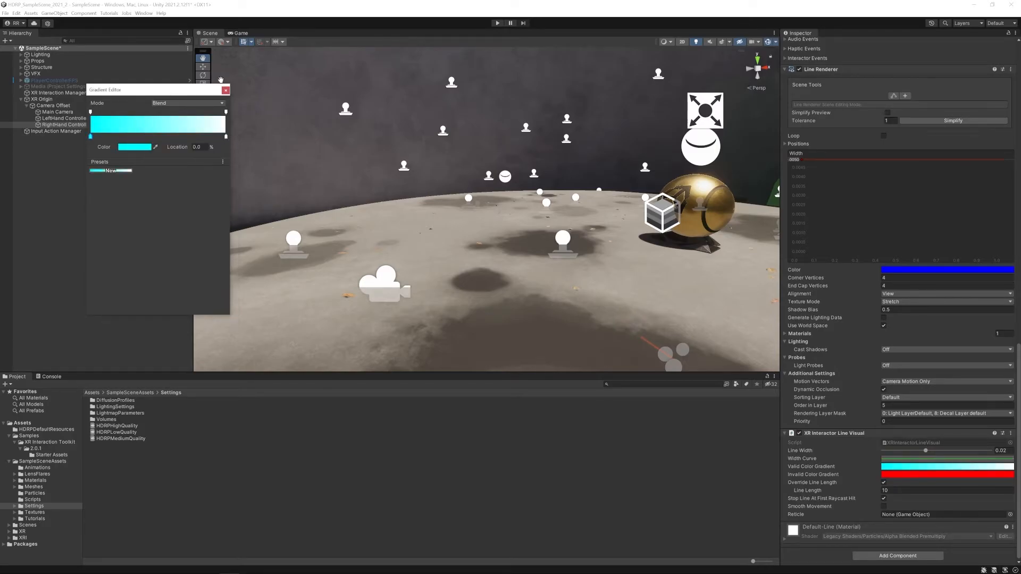
pyautogui.click(226, 89)
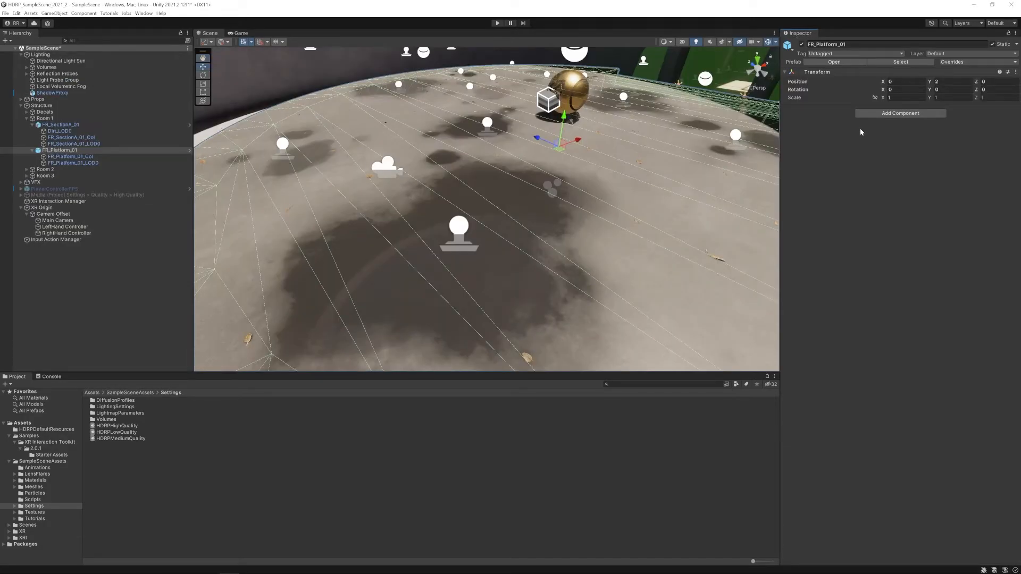
# Step: Add the Teleportation Area component to the FR_Platform_01 object in Room 1
pyautogui.click(887, 114)
pyautogui.write('tele')
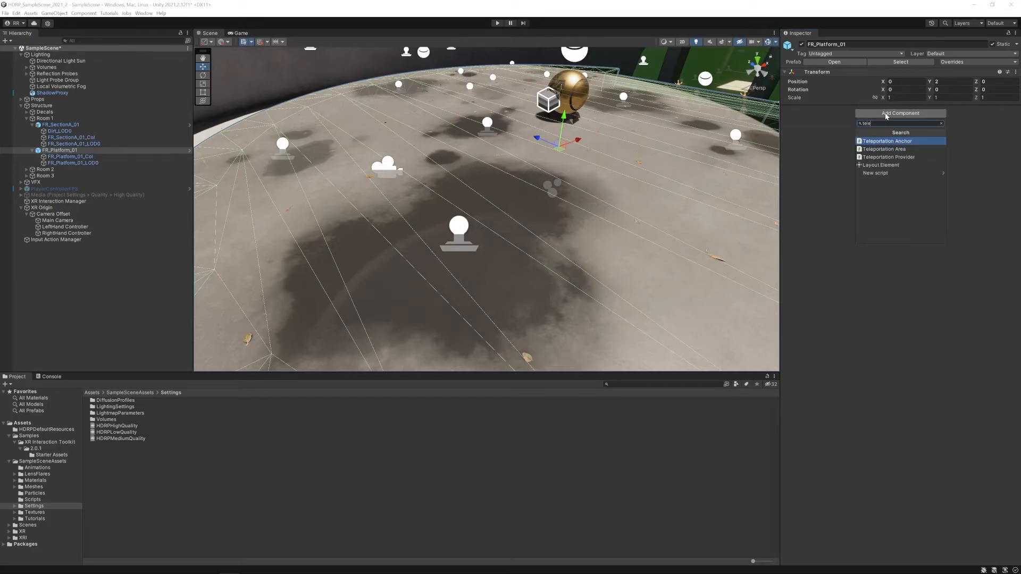
pyautogui.press('Down')
pyautogui.press('Return')
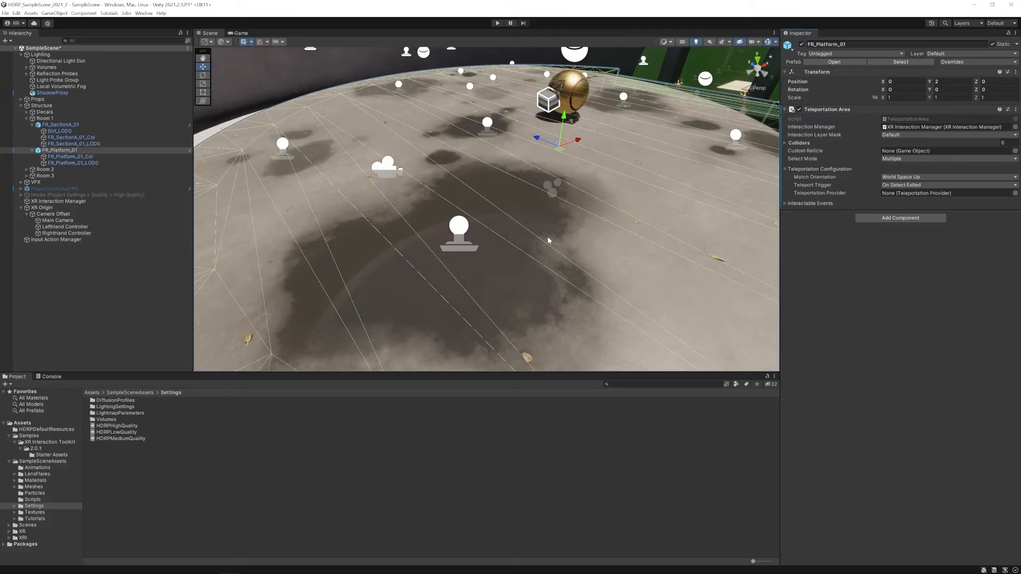
# Step: Add the Teleportation Area component to the FR_SectionA_01 floor around the platform in Room 1
pyautogui.press('w')
pyautogui.moveTo(447, 282); pyautogui.dragTo(468, 284, button='right')
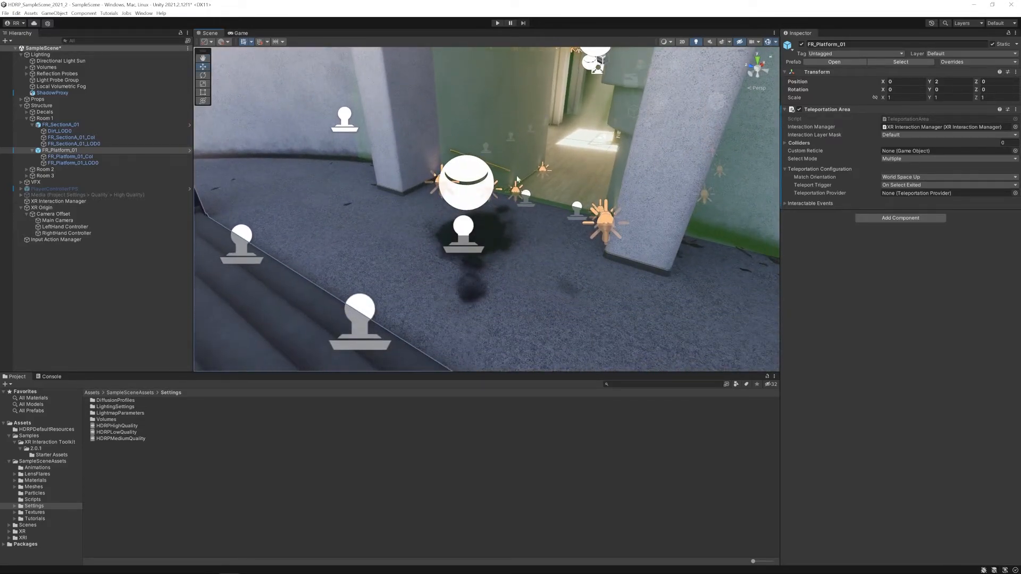
pyautogui.click(538, 252)
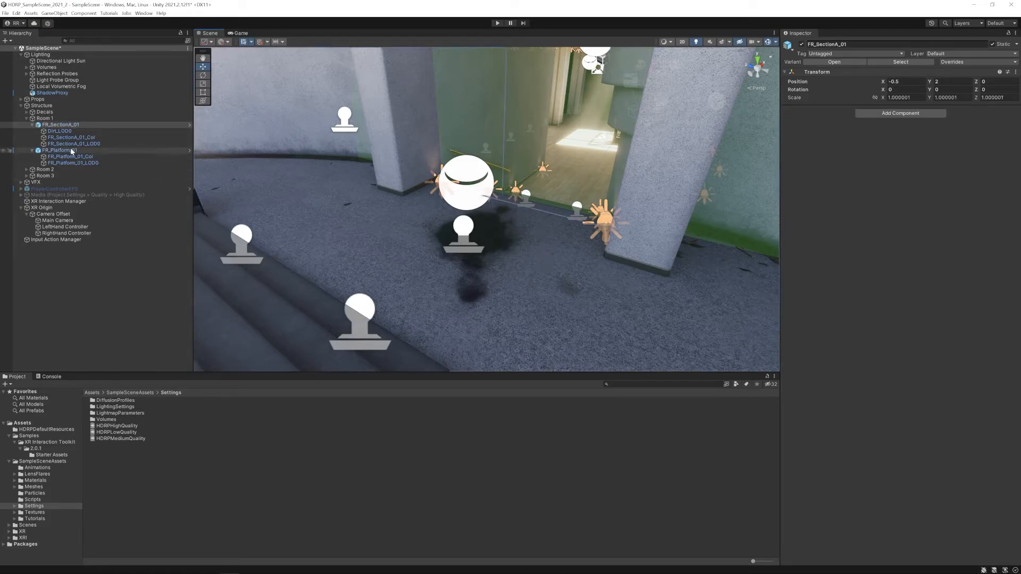
pyautogui.moveTo(633, 314); pyautogui.dragTo(495, 285, button='right')
pyautogui.click(905, 113)
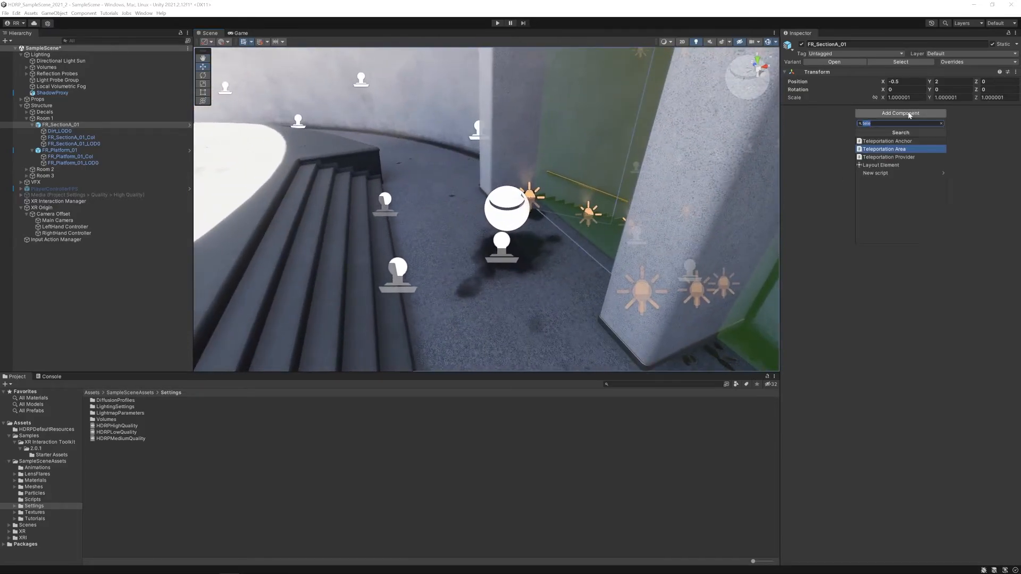
pyautogui.click(887, 150)
# Step: Add the Teleportation Area component to the FS_Aisle_01 stairs leading into Room 2
pyautogui.moveTo(492, 150); pyautogui.dragTo(587, 226, button='right')
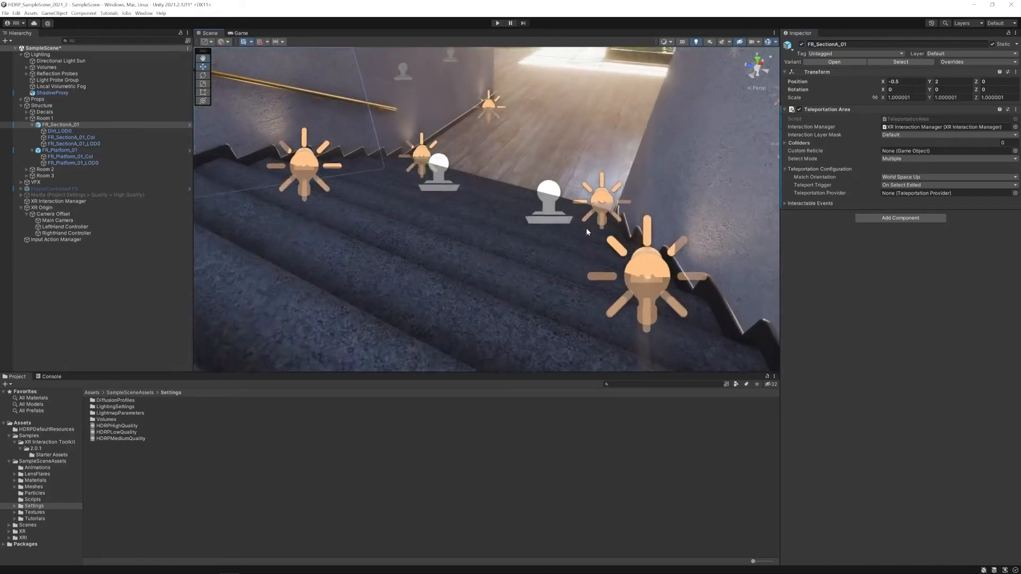
pyautogui.click(495, 250)
pyautogui.moveTo(495, 251); pyautogui.dragTo(553, 133, button='right')
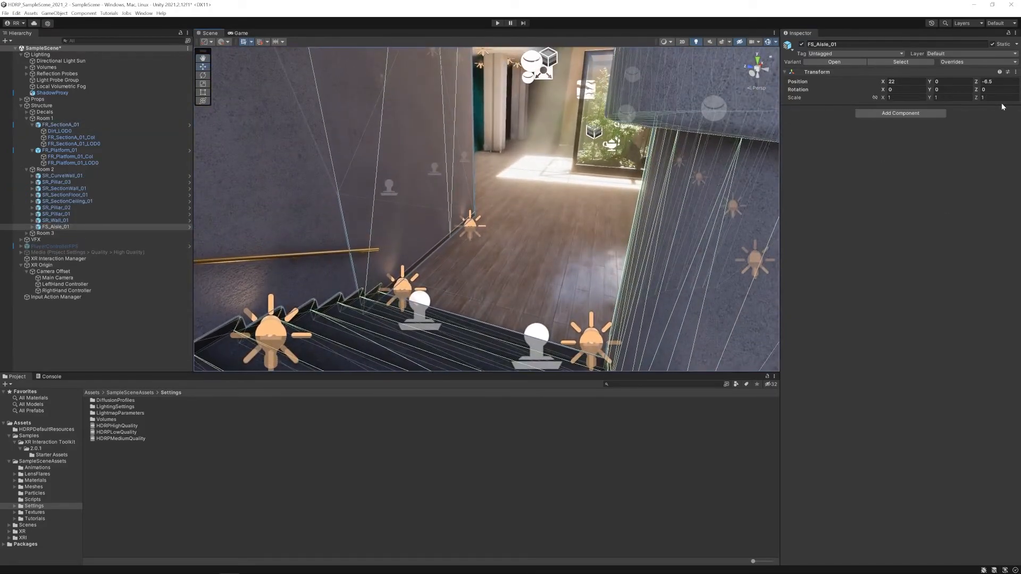
pyautogui.click(931, 114)
pyautogui.click(901, 152)
# Step: Add the Teleportation Area component to the SR_SectionFloor_01 wooden floor in Room 2
pyautogui.moveTo(514, 349); pyautogui.dragTo(522, 295, button='right')
pyautogui.click(517, 306)
pyautogui.click(900, 114)
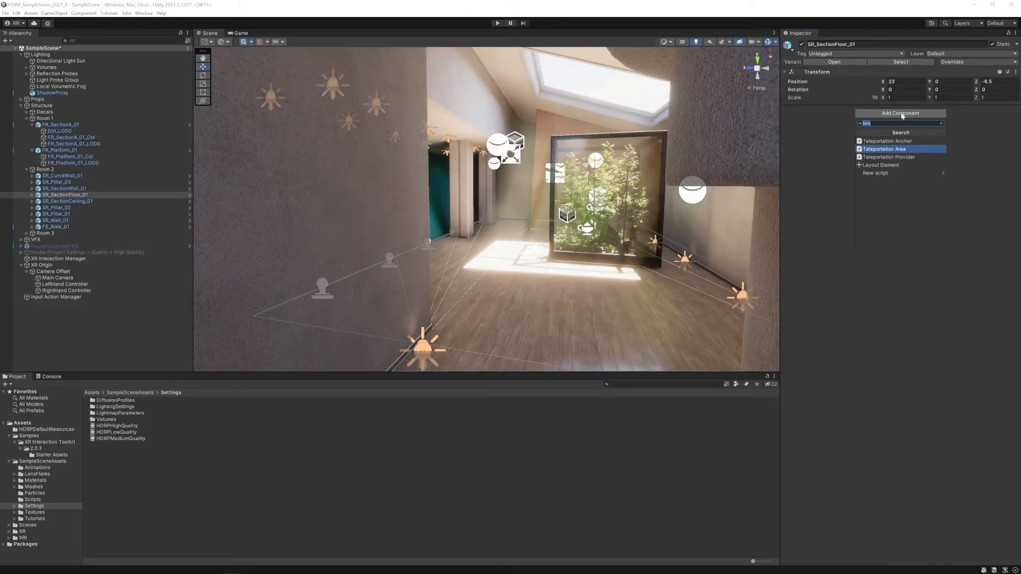
pyautogui.click(900, 153)
# Step: Add the Teleportation Area component to the ST_Aisle_01 corridor and the TR_SectionA_01 floor section in Room 3
pyautogui.moveTo(524, 222); pyautogui.dragTo(547, 217, button='right')
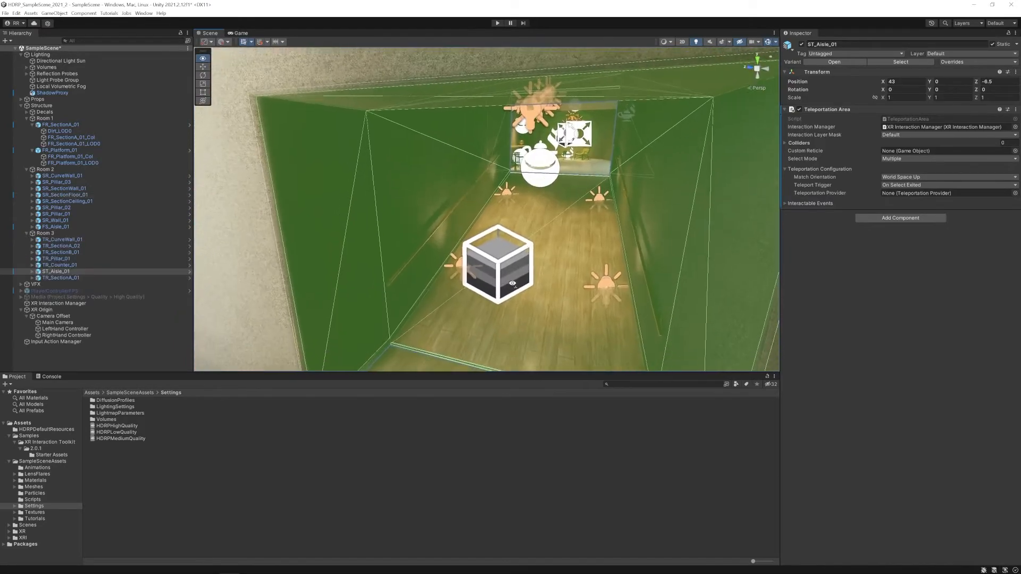
pyautogui.moveTo(523, 270); pyautogui.dragTo(528, 262, button='right')
pyautogui.click(500, 289)
pyautogui.click(900, 113)
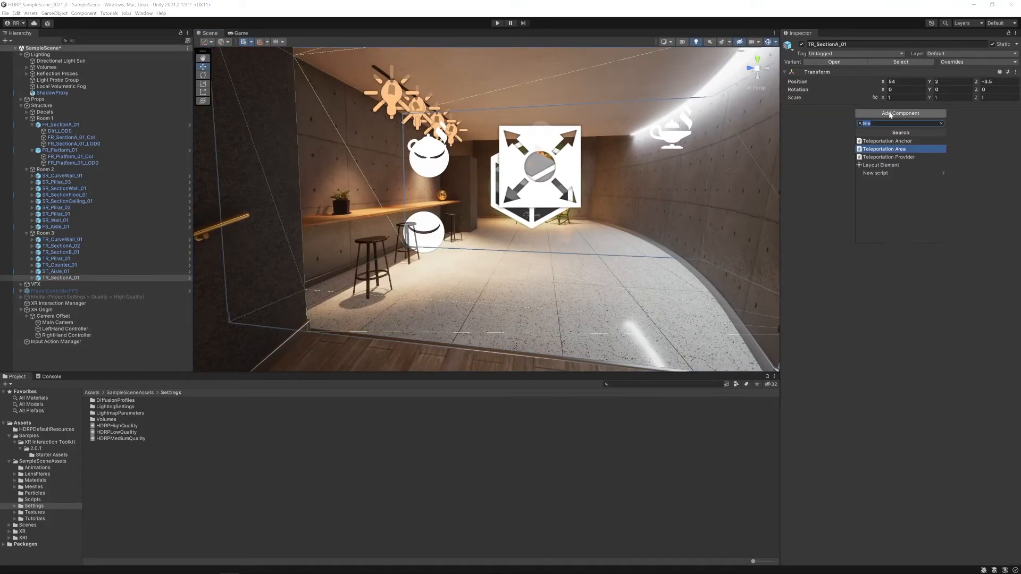
pyautogui.click(889, 151)
# Step: Add the Teleportation Area component to the TR_SectionA_02 floor section in Room 3
pyautogui.moveTo(471, 298); pyautogui.dragTo(486, 302, button='right')
pyautogui.click(486, 302)
pyautogui.click(884, 114)
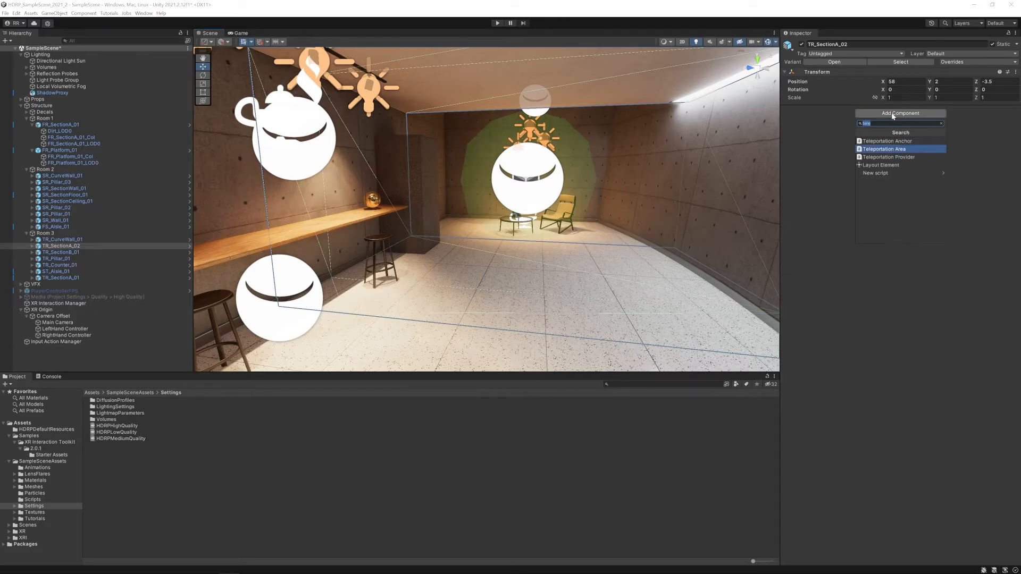
pyautogui.click(894, 117)
# Step: Add the Teleportation Area component to the TR_SectionB_01 floor section by the seating corner in Room 3
pyautogui.moveTo(512, 257); pyautogui.dragTo(461, 282, button='right')
pyautogui.click(486, 241)
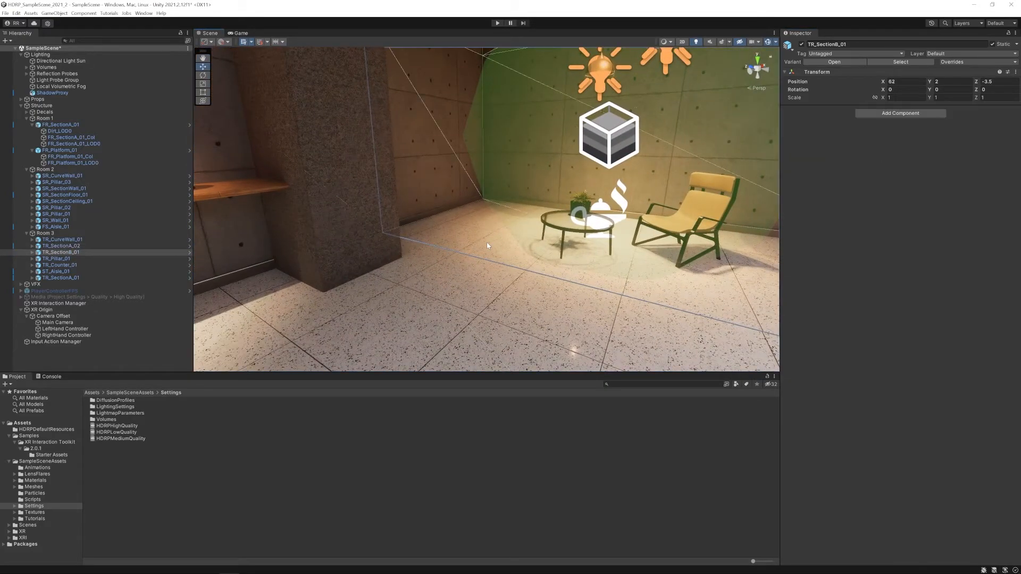
pyautogui.click(885, 114)
pyautogui.click(903, 150)
# Step: Disable the Lens Flare (SRP) component on the Directional Light Sun
pyautogui.moveTo(491, 262)
pyautogui.mouseDown(button='right')
pyautogui.moveTo(626, 177)
pyautogui.moveTo(437, 262)
pyautogui.moveTo(508, 195)
pyautogui.moveTo(400, 284)
pyautogui.moveTo(517, 255)
pyautogui.moveTo(440, 251)
pyautogui.moveTo(488, 246)
pyautogui.mouseUp(button='right')
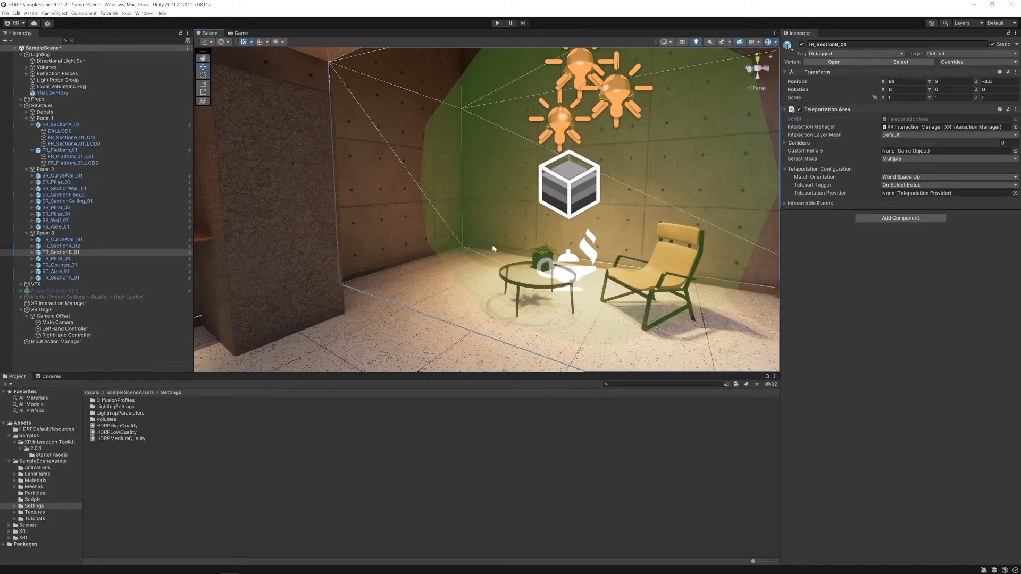
pyautogui.press('f')
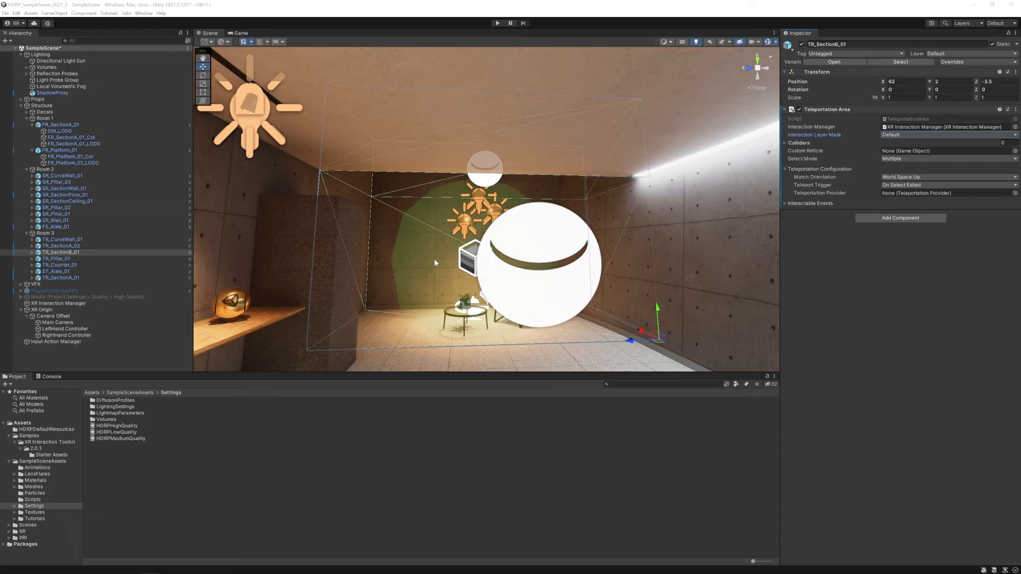
pyautogui.press('w')
pyautogui.moveTo(438, 259); pyautogui.dragTo(527, 93, button='right')
pyautogui.click(53, 61)
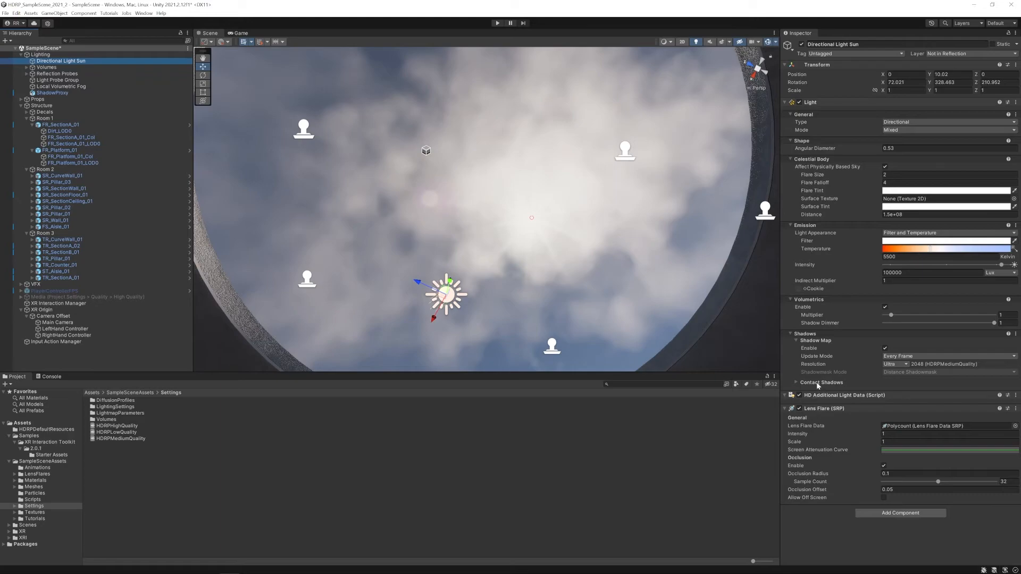
pyautogui.click(799, 409)
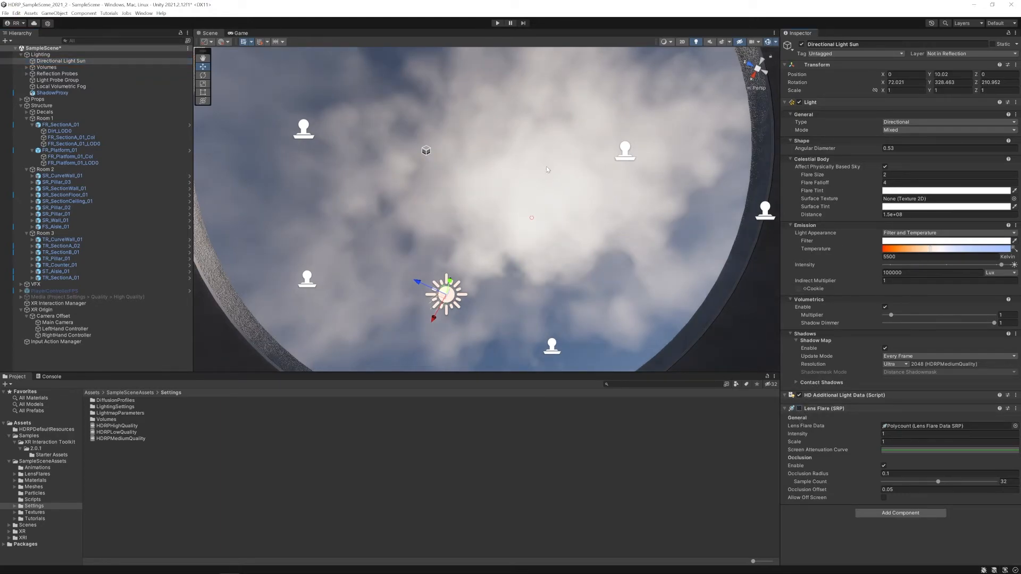
pyautogui.click(58, 60)
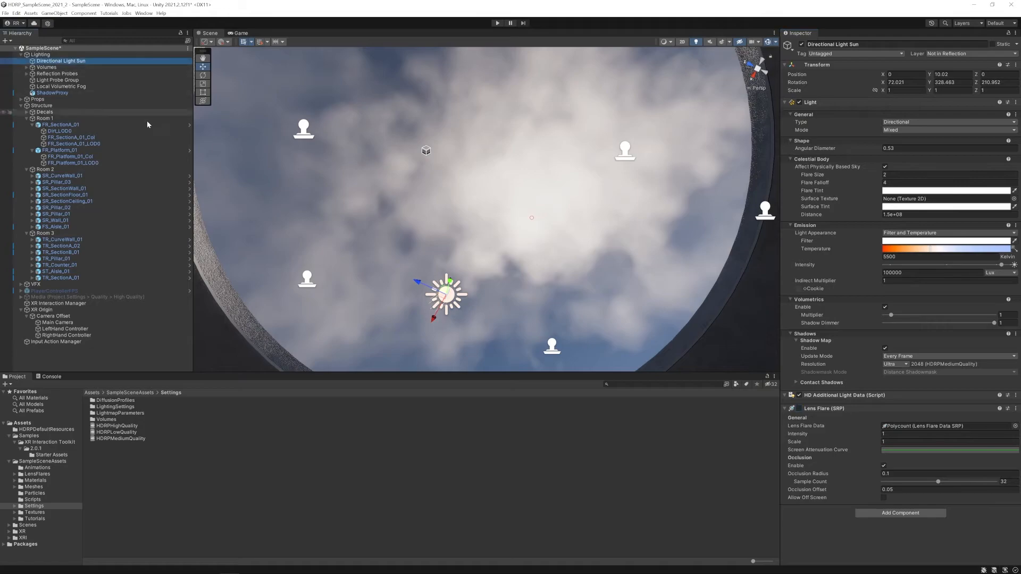
# Step: Disable the Volumetric Clouds override in the Volume Global object under Volumes
pyautogui.click(26, 68)
pyautogui.click(65, 74)
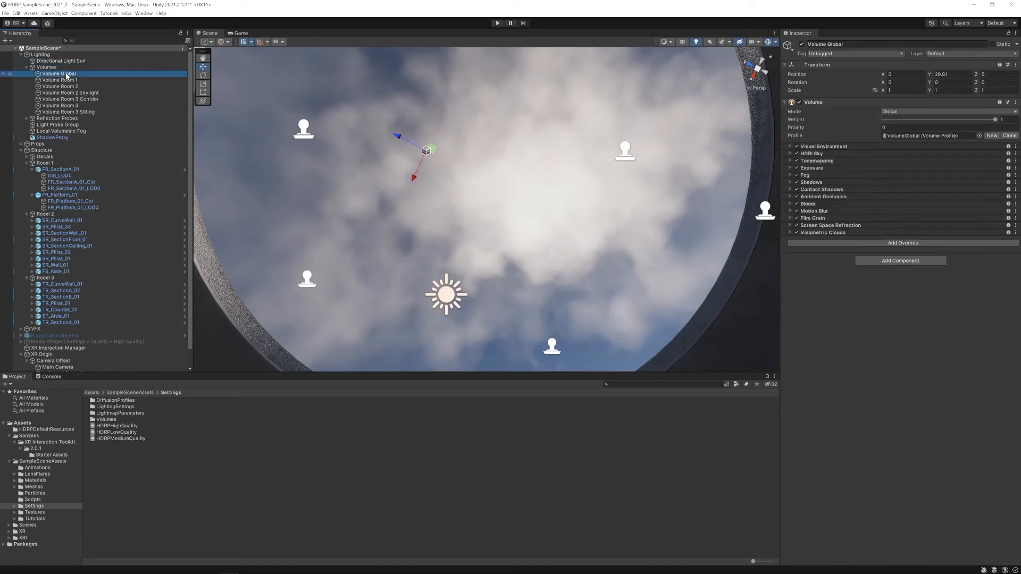
pyautogui.click(796, 232)
# Step: Disable the Film Grain and Motion Blur overrides in Volume Global
pyautogui.moveTo(574, 171); pyautogui.dragTo(505, 342, button='right')
pyautogui.press('w')
pyautogui.press('s')
pyautogui.press('s')
pyautogui.press('w')
pyautogui.press('d')
pyautogui.click(797, 218)
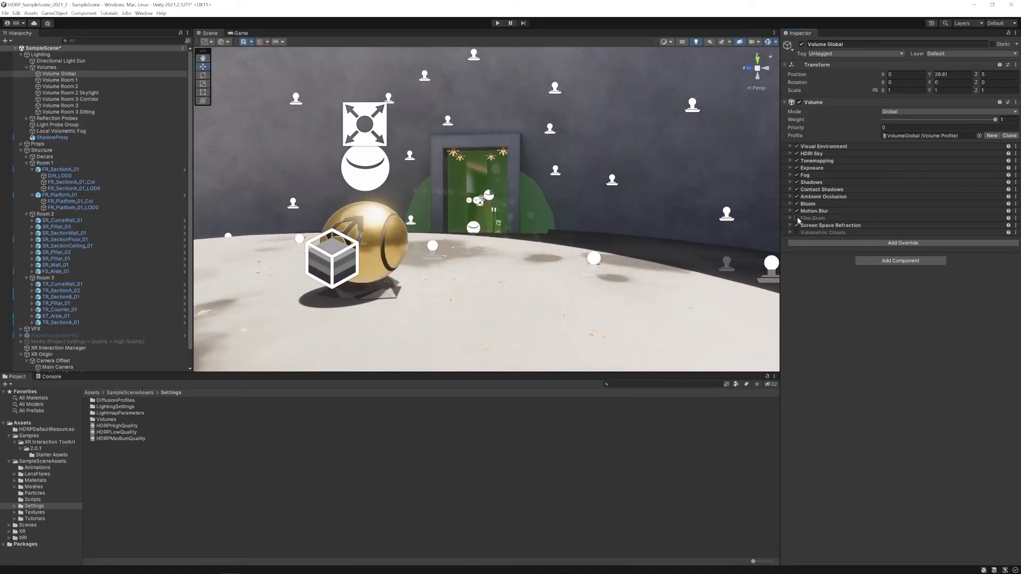
pyautogui.click(797, 211)
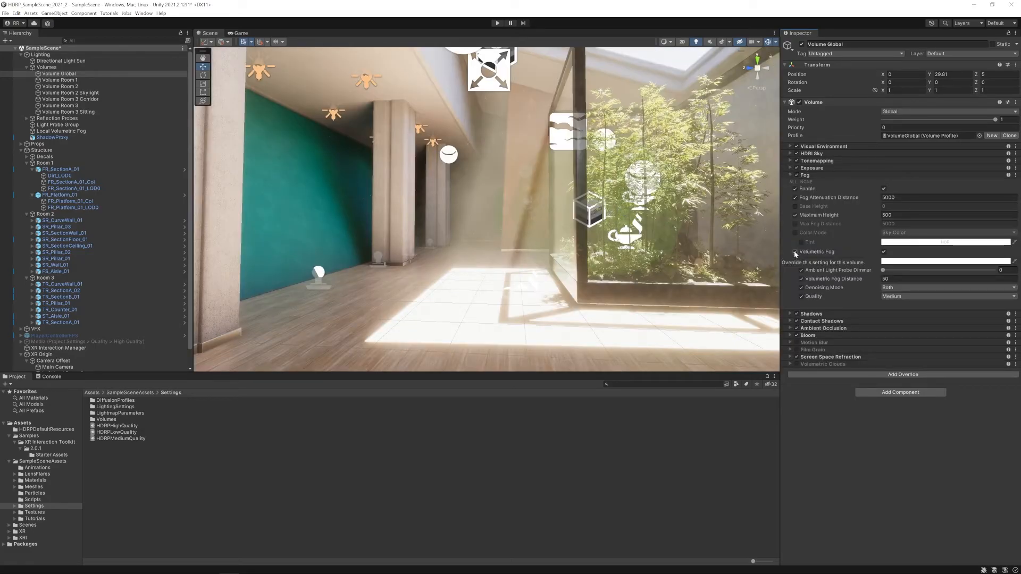
# Step: Turn the Volumetric Fog setting in Volume Global's Fog override off and on again to compare the lighting in Room 2
pyautogui.click(795, 252)
pyautogui.moveTo(713, 234); pyautogui.dragTo(592, 246, button='right')
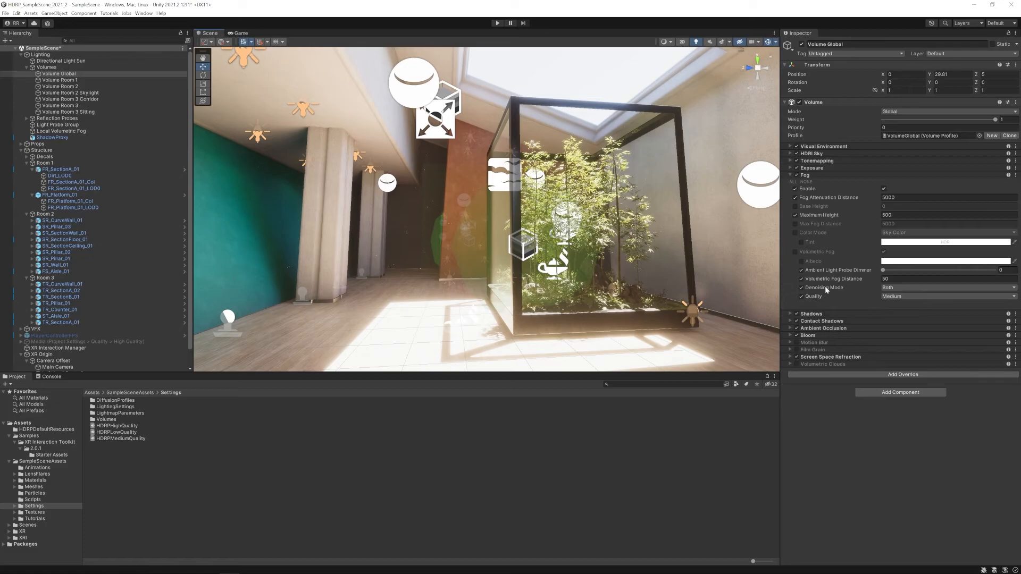
pyautogui.click(795, 251)
pyautogui.moveTo(541, 245); pyautogui.dragTo(459, 249, button='right')
pyautogui.press('s')
pyautogui.press('w')
pyautogui.press('s')
pyautogui.press('w')
pyautogui.press('s')
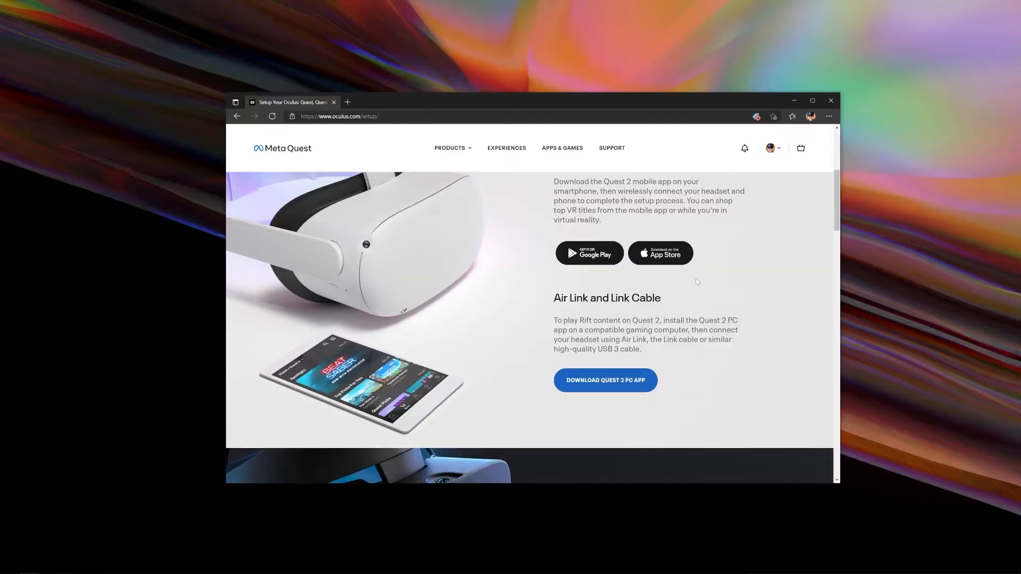